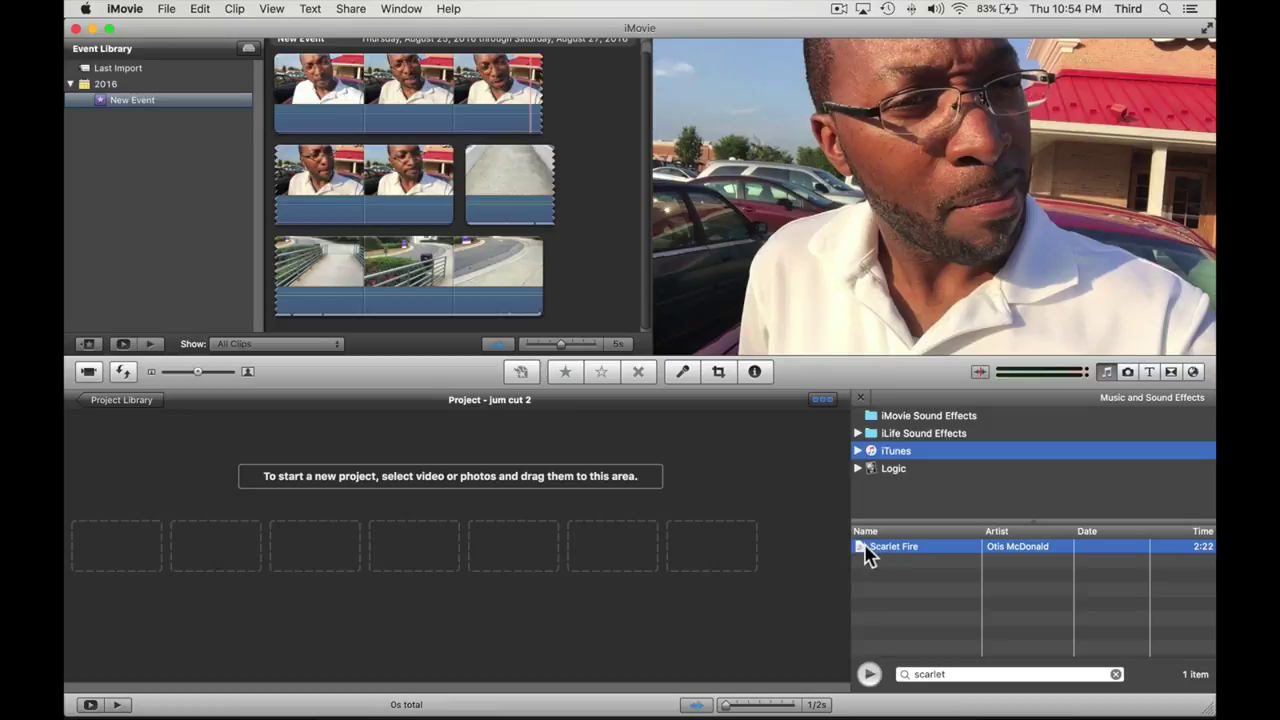
# Add Scarlet Fire as background music, then place the first 23s talking-head clip above it.
pyautogui.moveTo(865, 556); pyautogui.dragTo(177, 534)
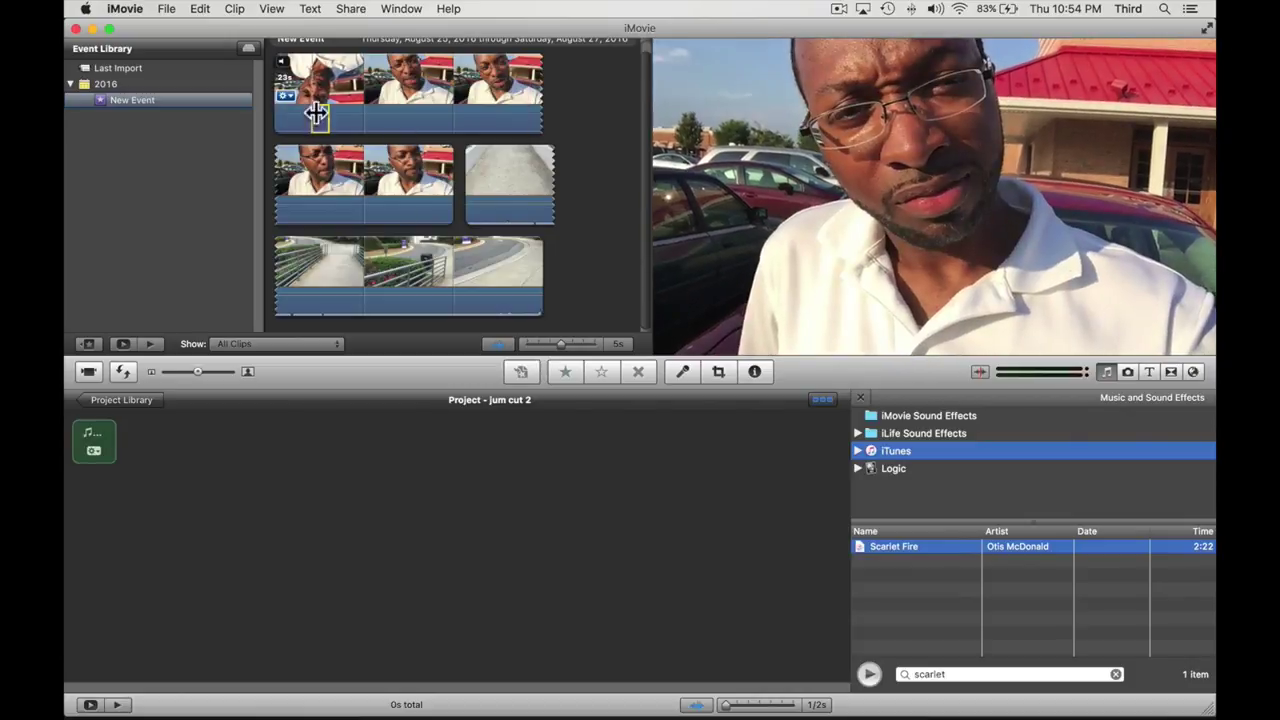
pyautogui.click(322, 105)
pyautogui.doubleClick(341, 88)
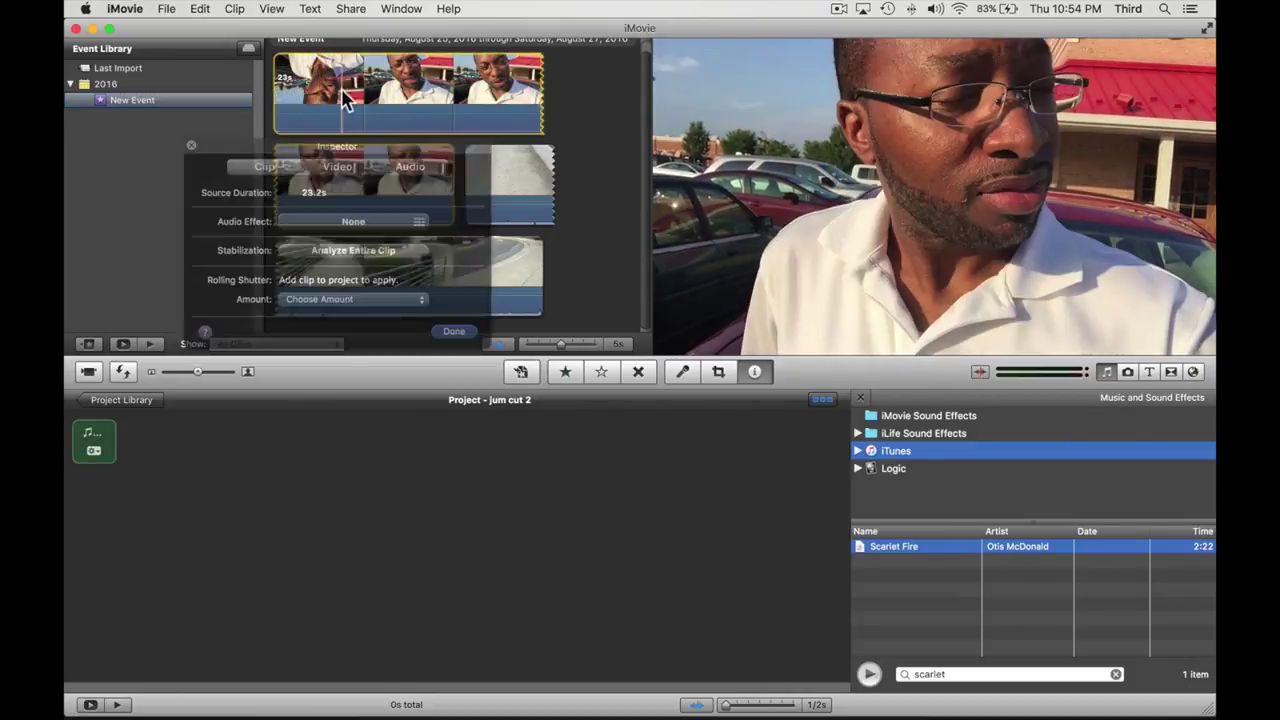
pyautogui.click(453, 332)
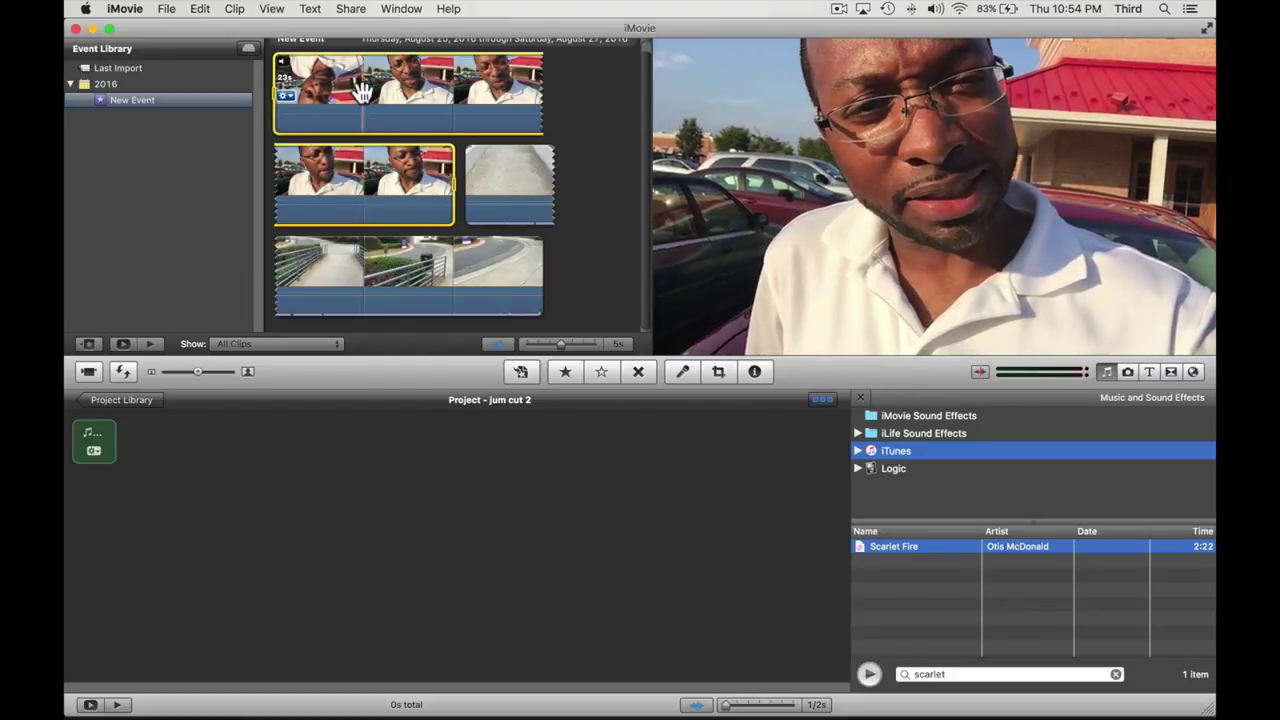
pyautogui.moveTo(362, 90); pyautogui.dragTo(95, 468)
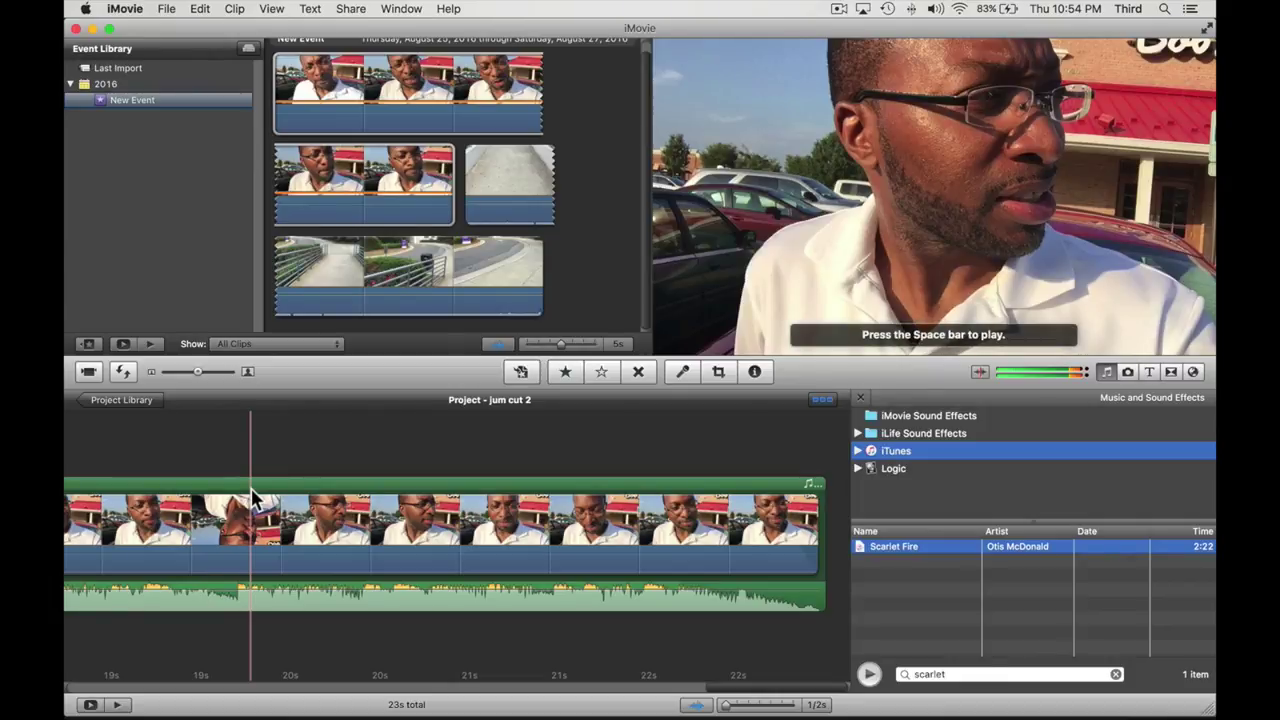
# Open the Clip Trimmer for the Scarlet Fire track to show its full 2:22 waveform.
pyautogui.hscroll(1, 300, 530)
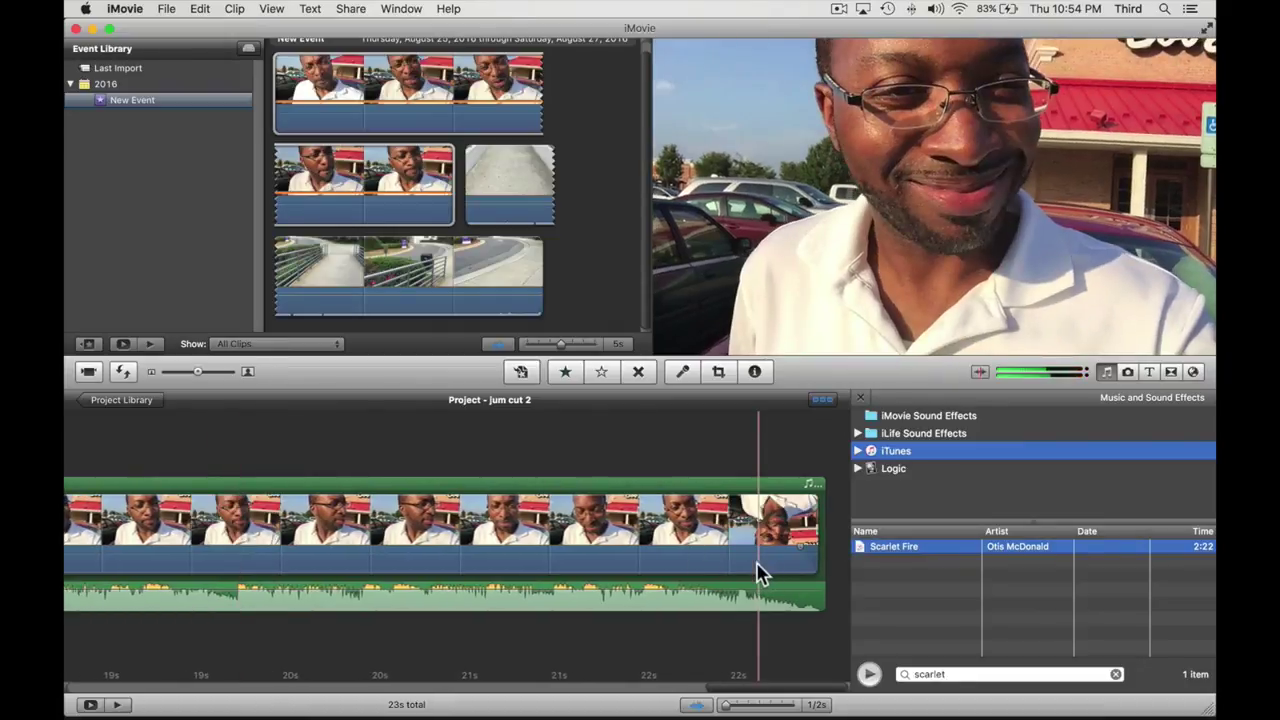
pyautogui.hscroll(-15, 550, 530)
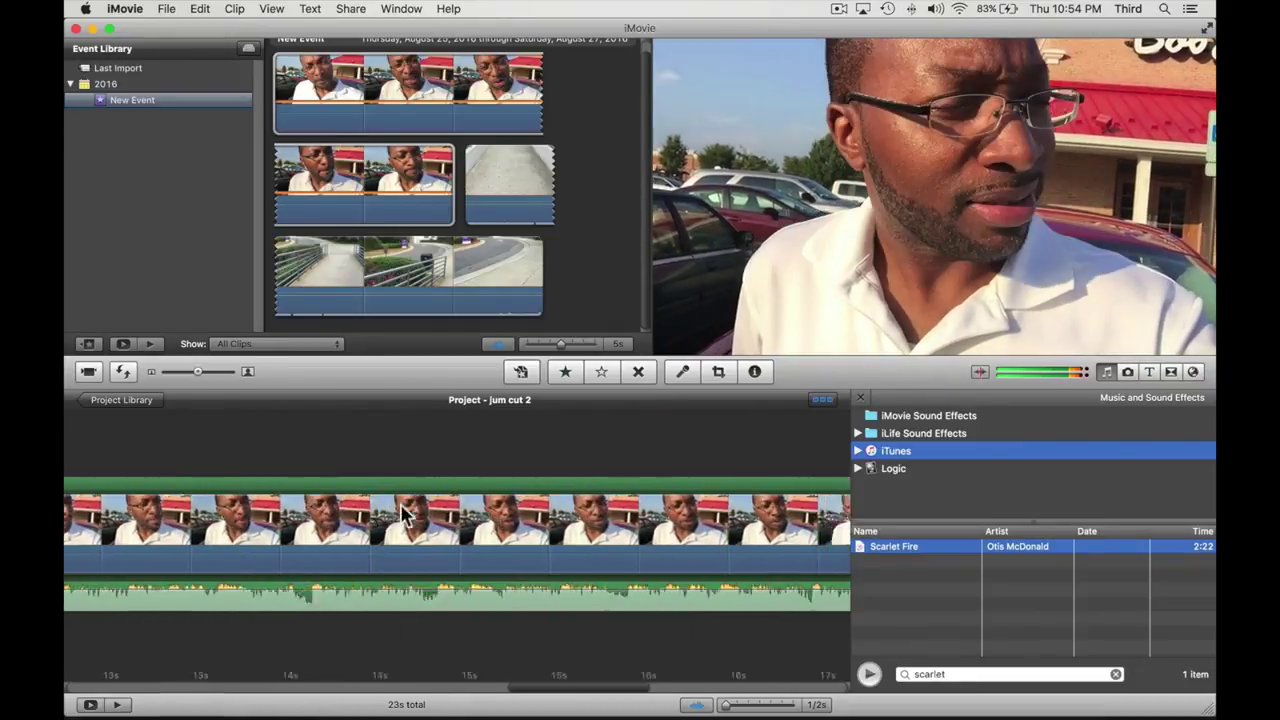
pyautogui.hscroll(-5, 400, 510)
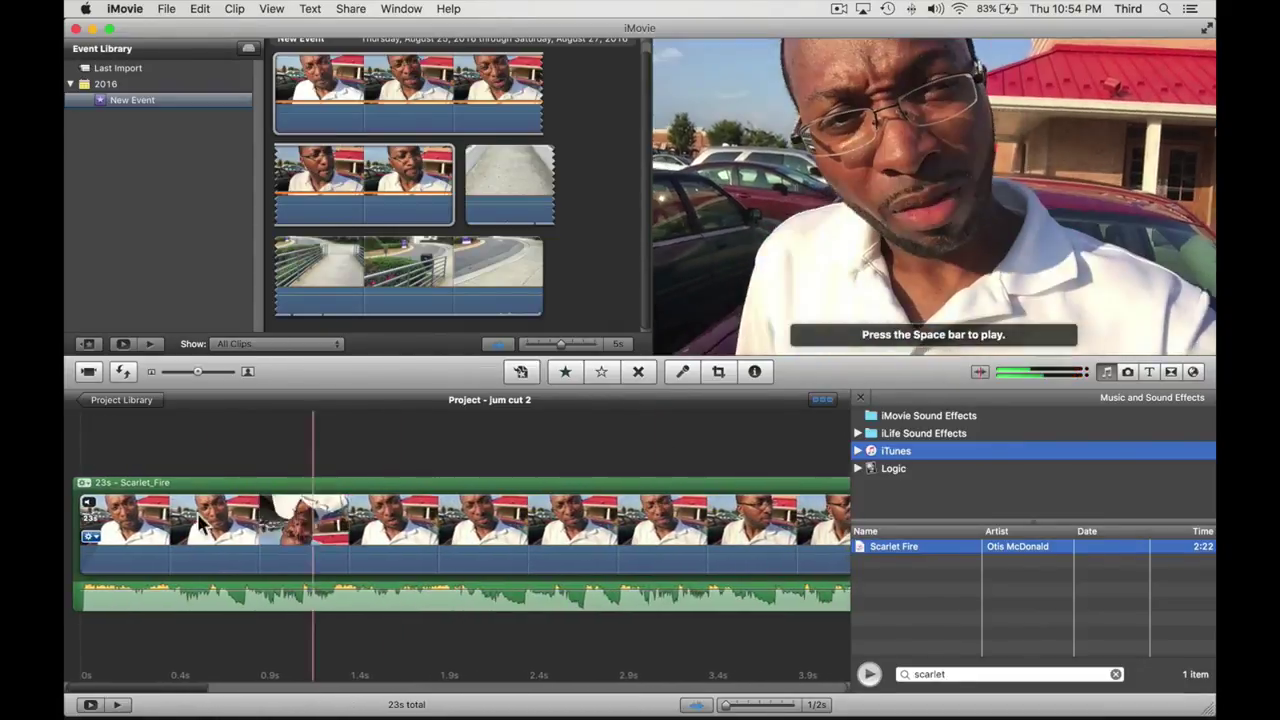
pyautogui.hscroll(-2, 85, 495)
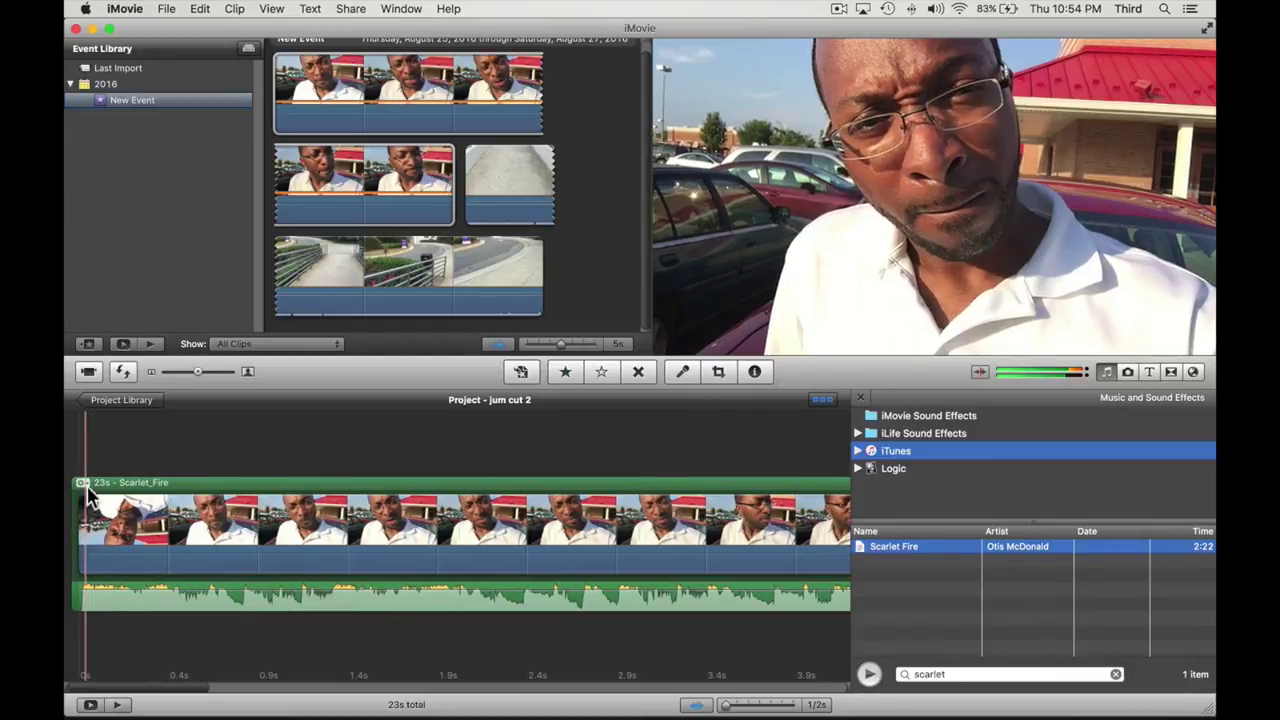
pyautogui.click(82, 484)
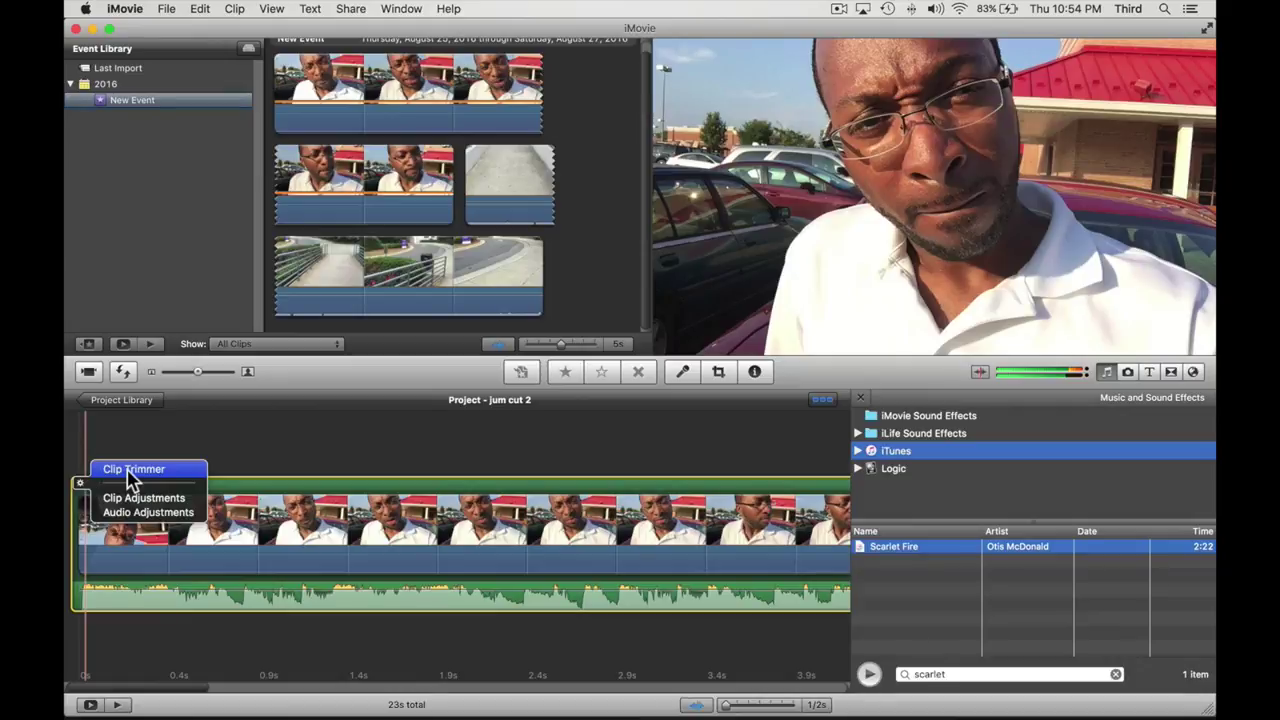
pyautogui.click(130, 472)
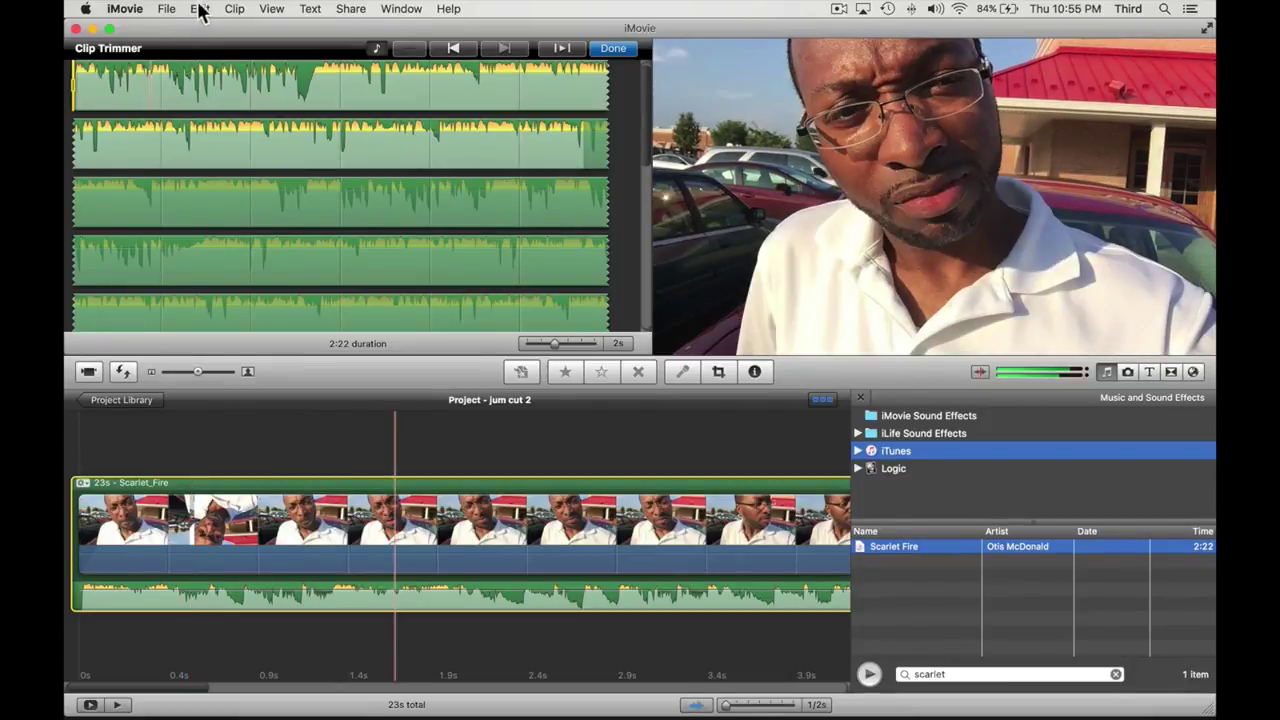
pyautogui.click(274, 9)
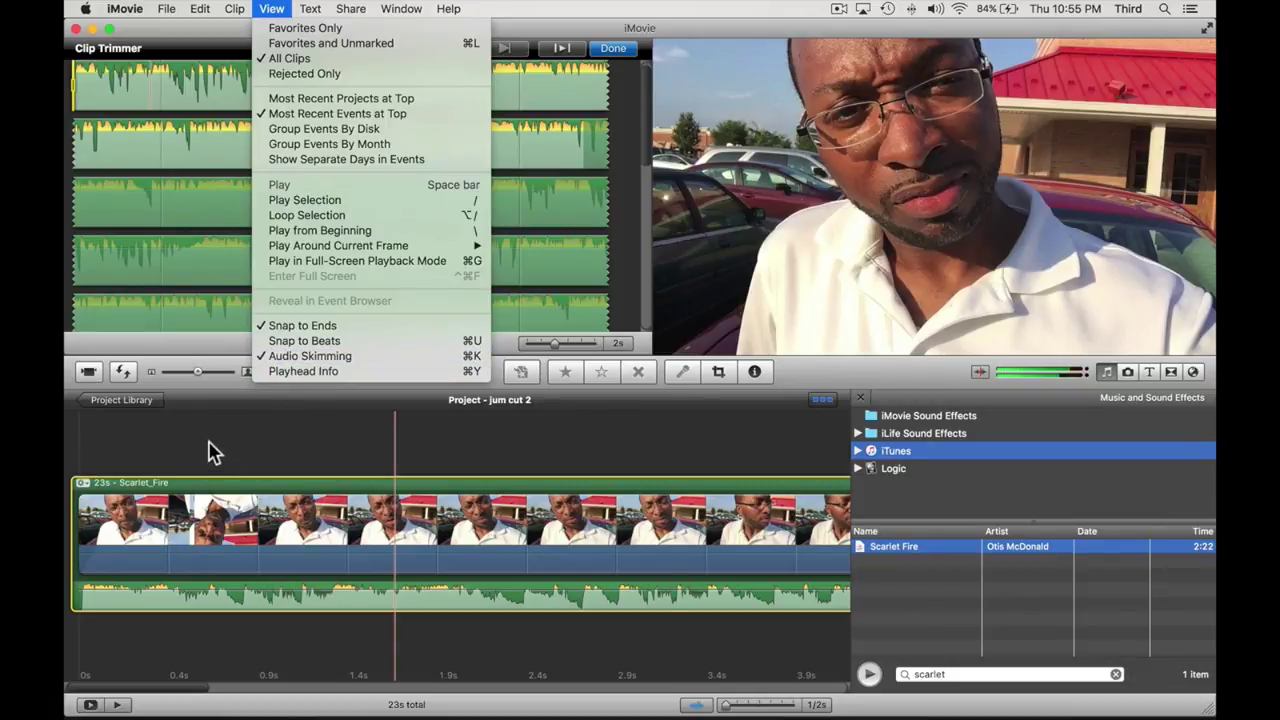
pyautogui.click(268, 430)
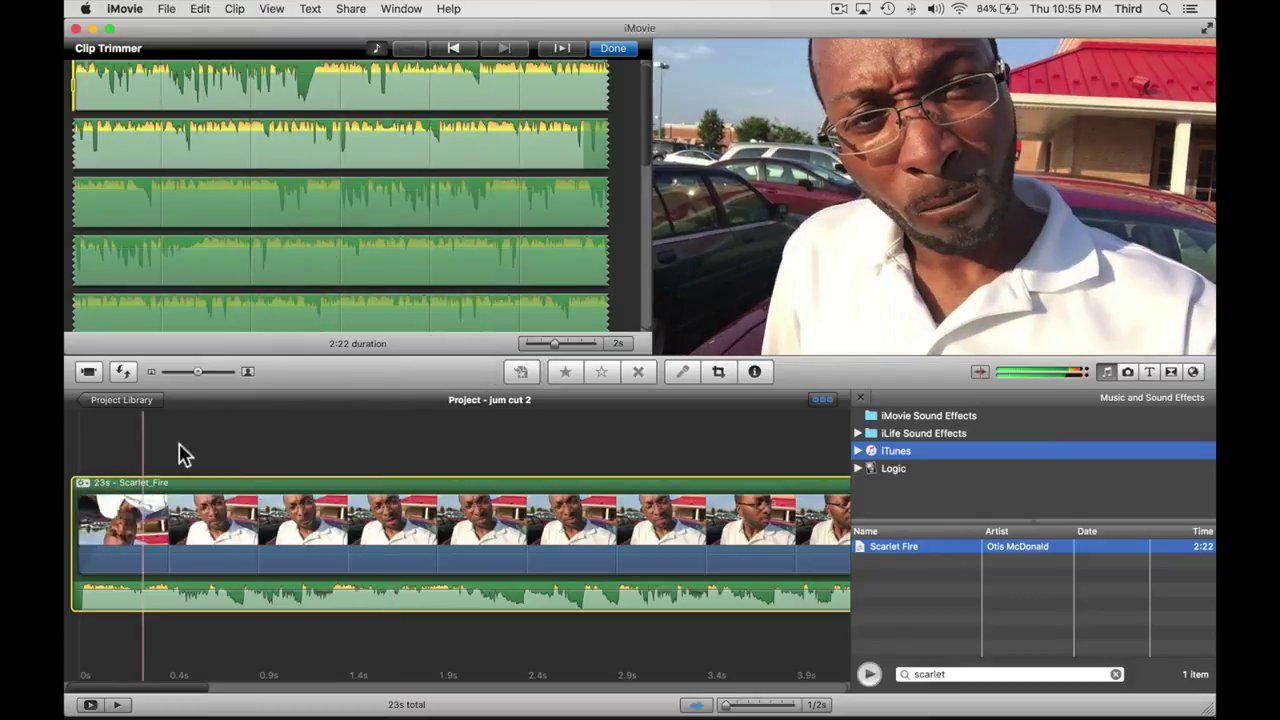
pyautogui.click(82, 484)
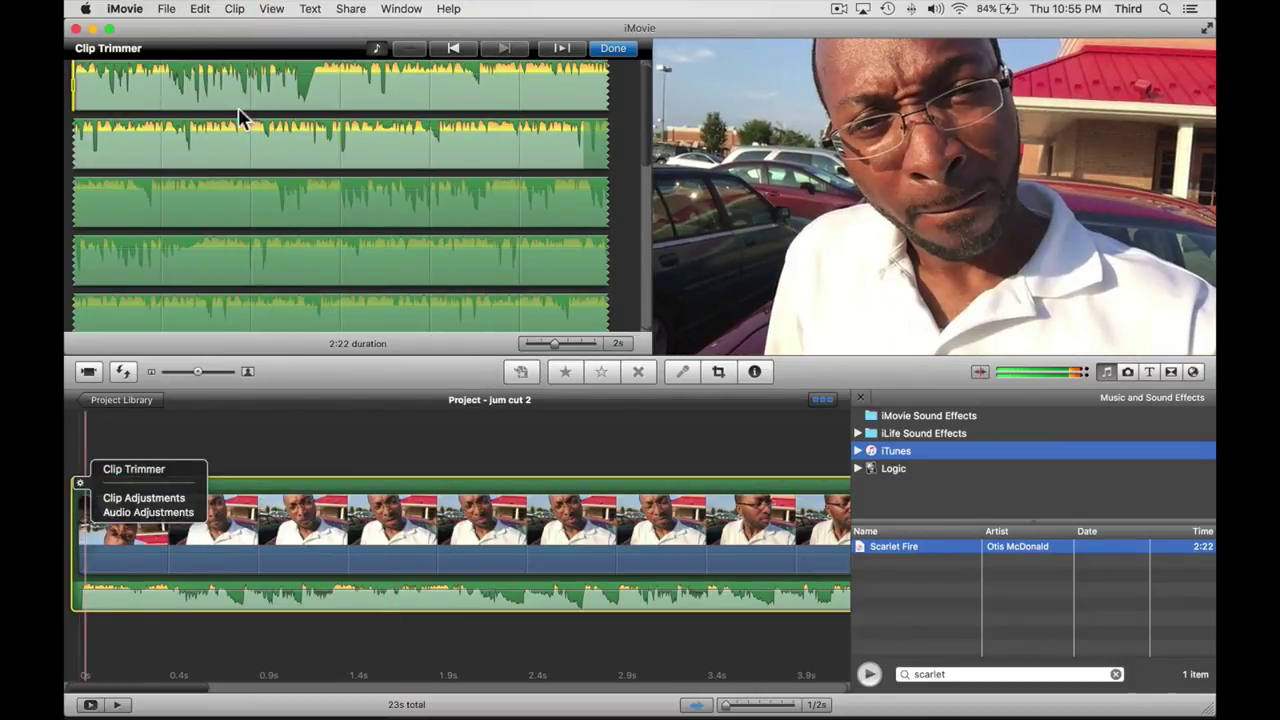
pyautogui.click(205, 442)
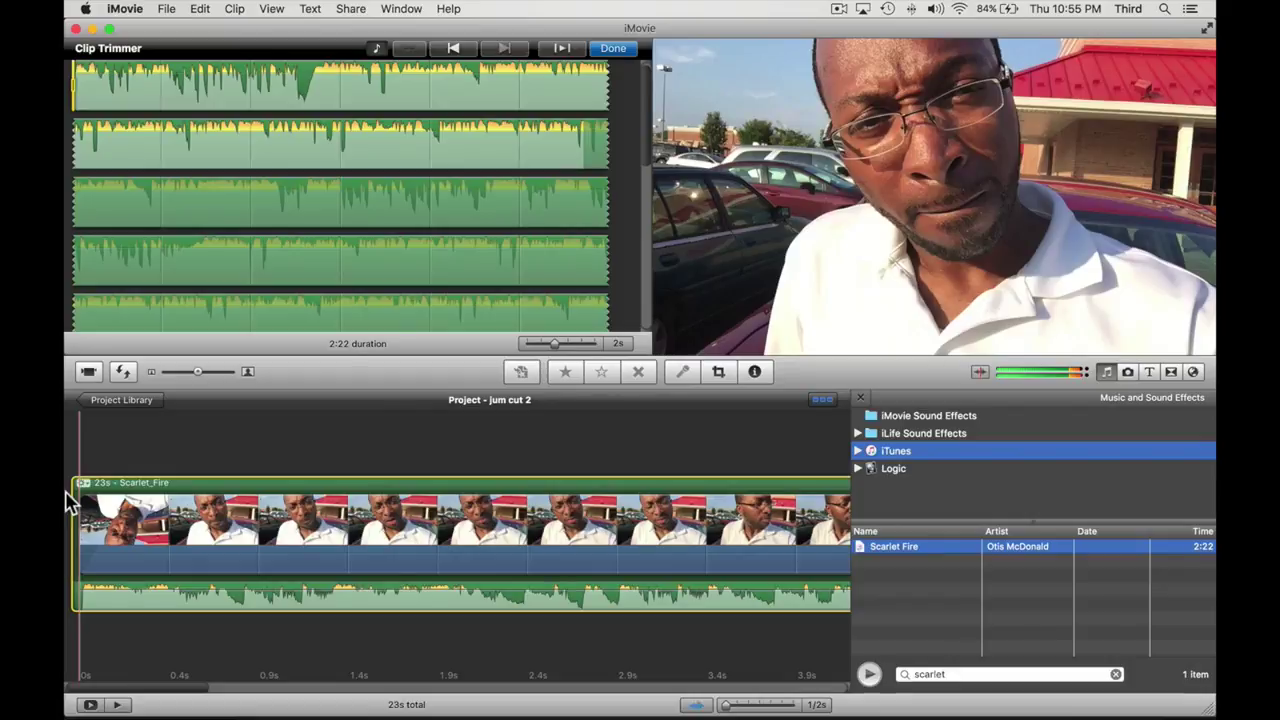
# Play Scarlet Fire, mark 17 beat markers with M, and close the trimmer with Done.
pyautogui.press('space')
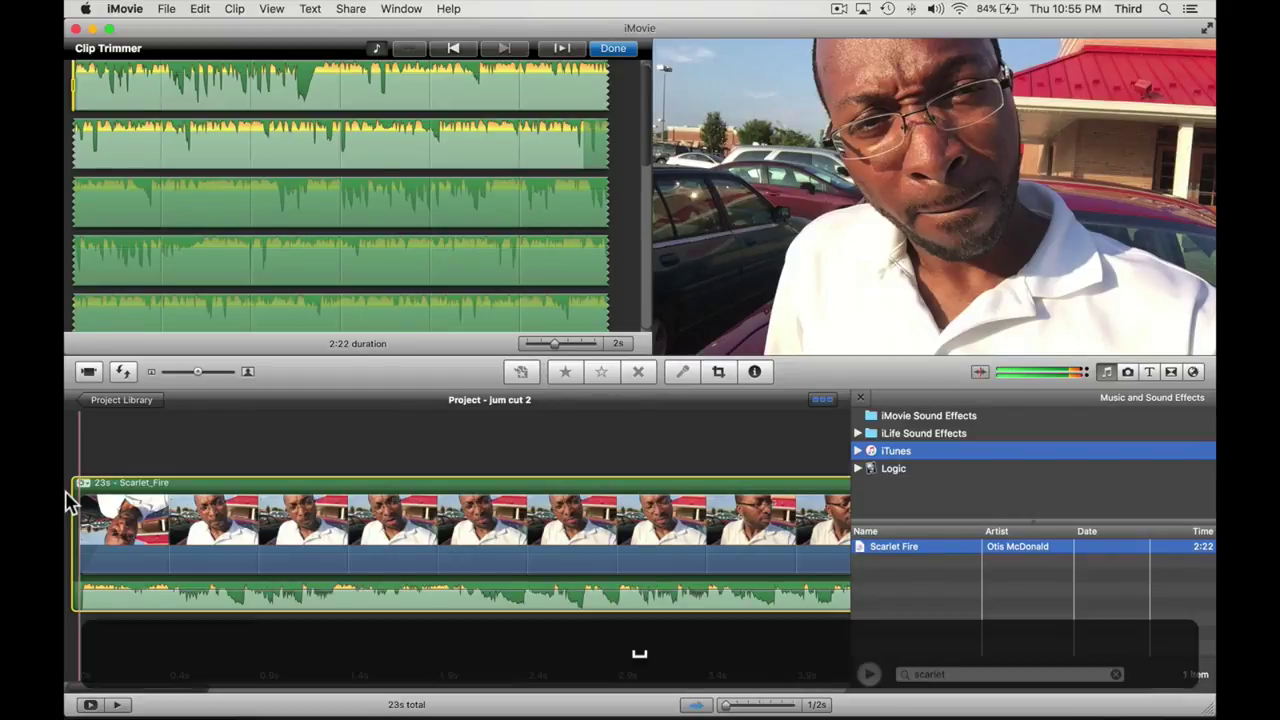
pyautogui.press('m')
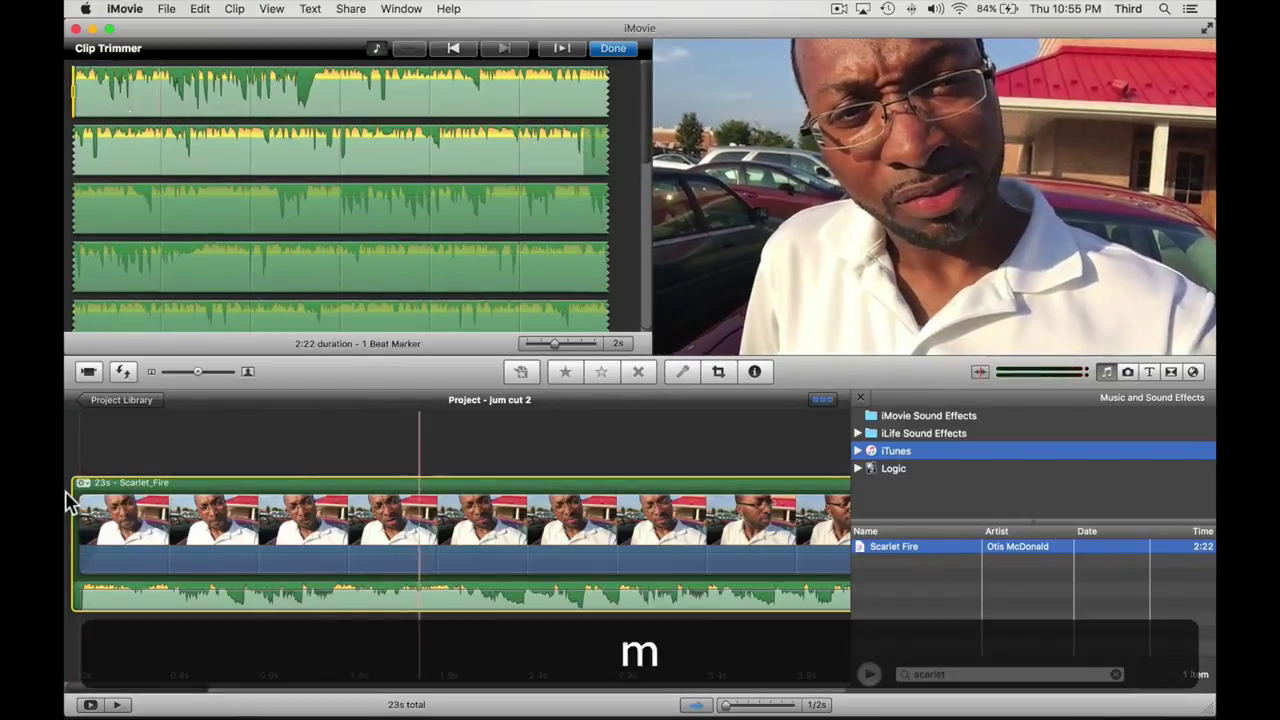
pyautogui.press('m')
pyautogui.press('m')
pyautogui.press('m')
pyautogui.press('m')
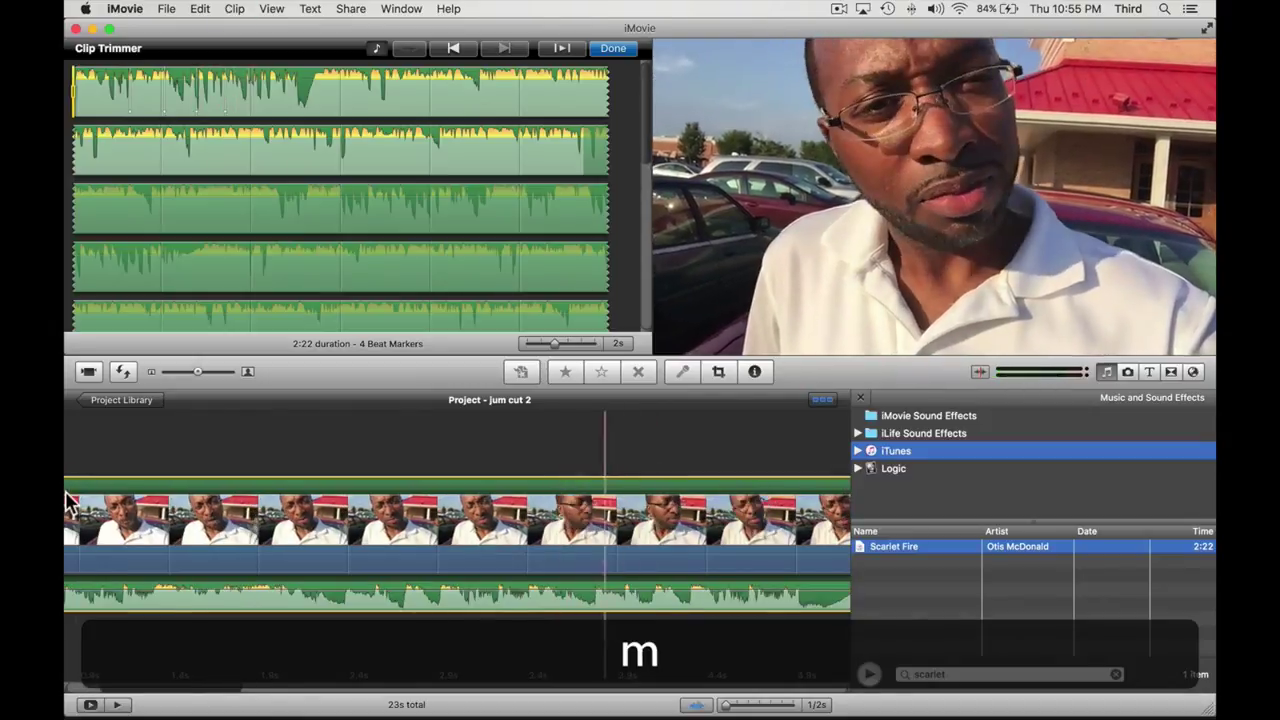
pyautogui.press('m')
pyautogui.press('m')
pyautogui.press('m')
pyautogui.press('m')
pyautogui.press('m')
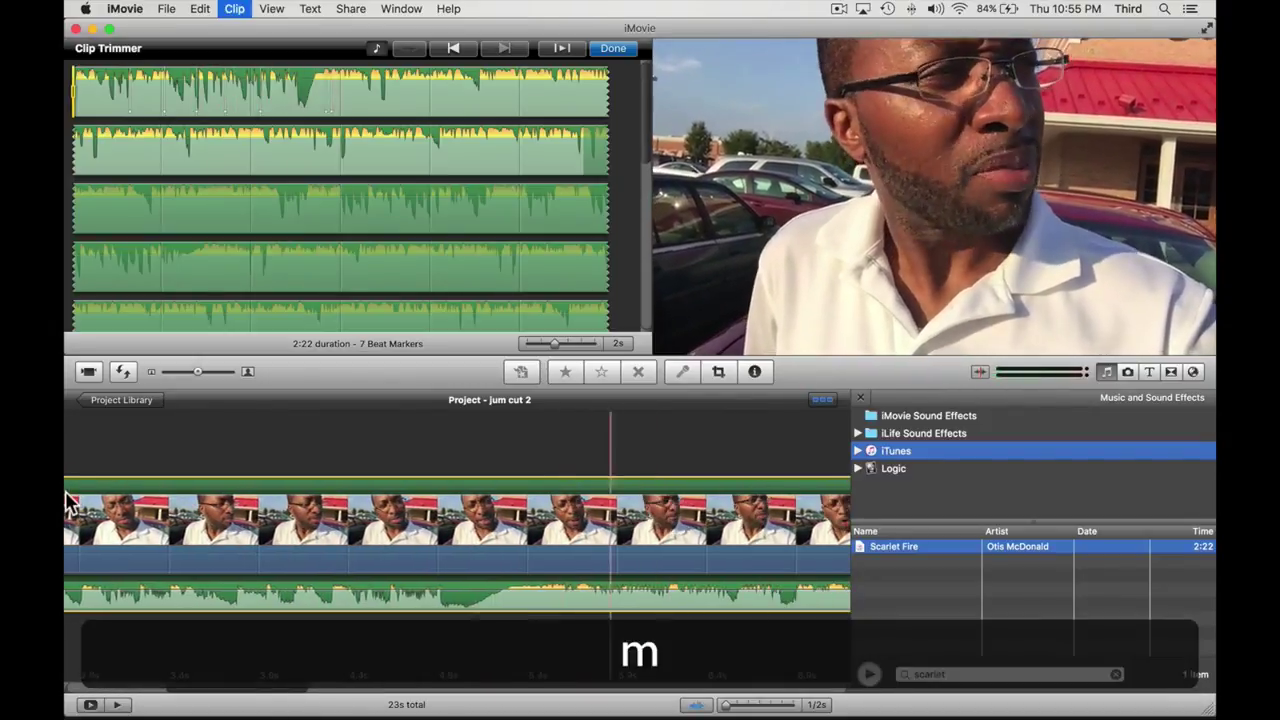
pyautogui.press('m')
pyautogui.press('m')
pyautogui.press('m')
pyautogui.press('m')
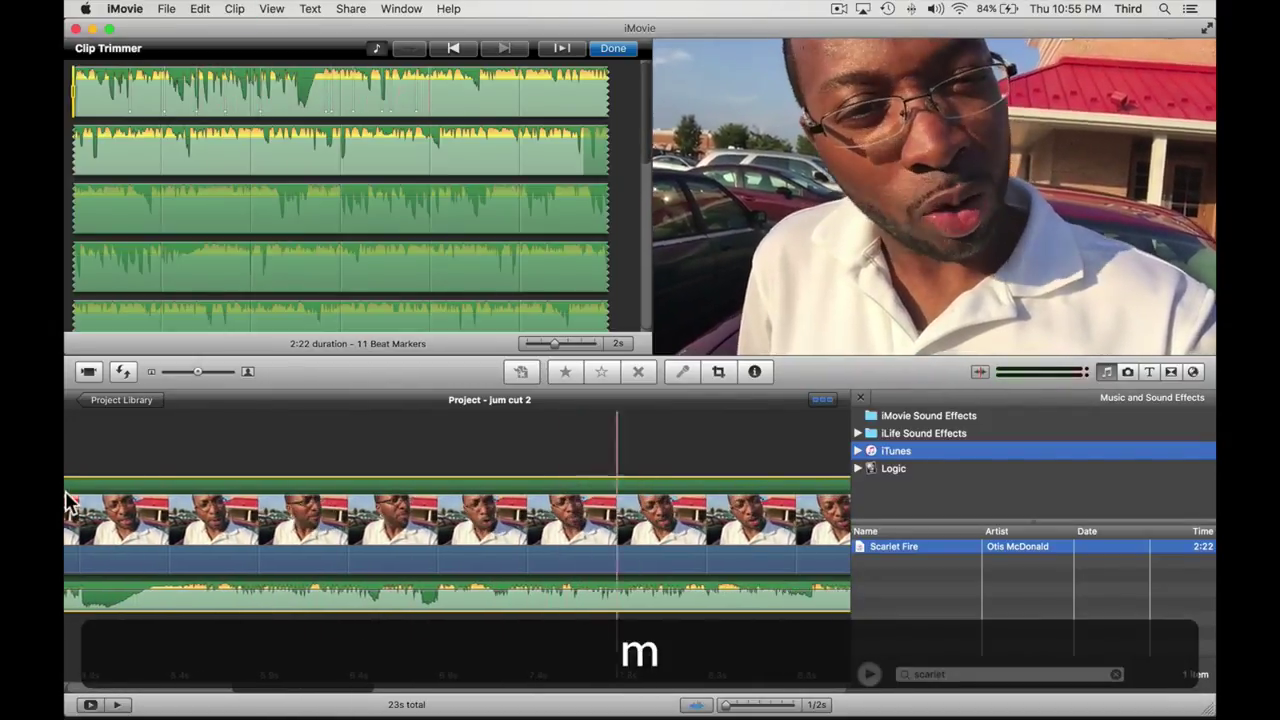
pyautogui.press('m')
pyautogui.press('m')
pyautogui.press('m')
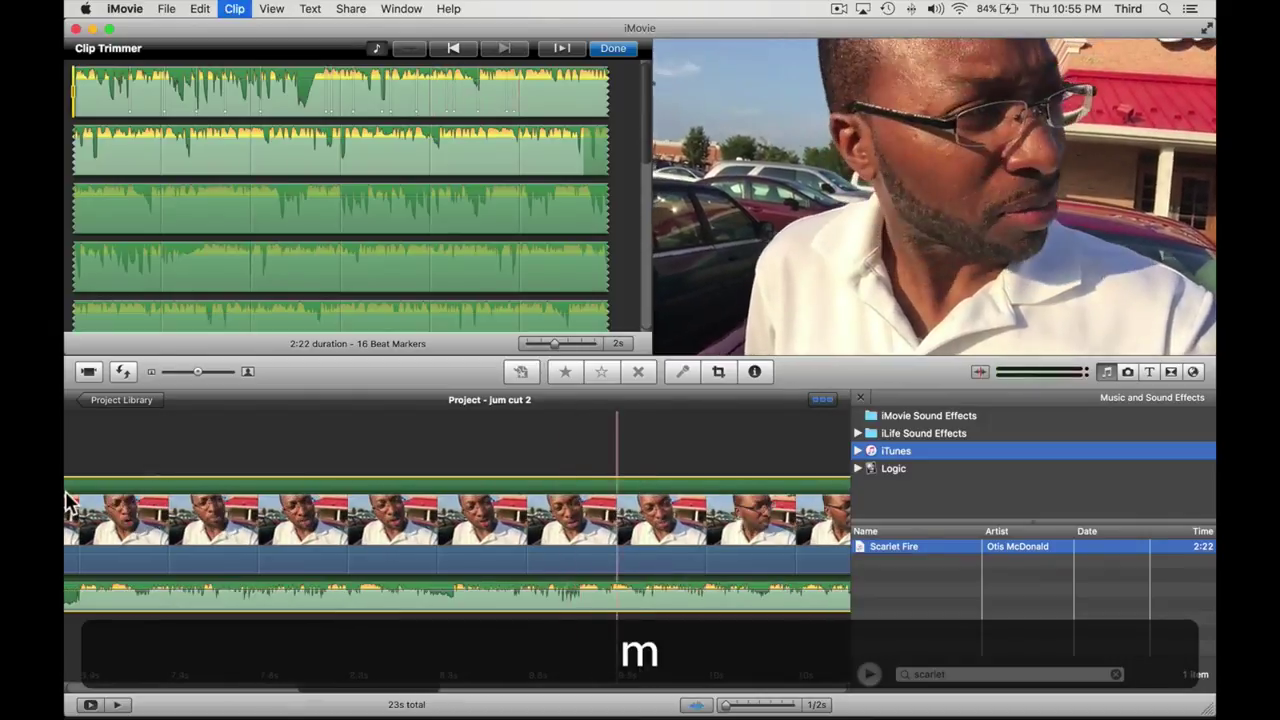
pyautogui.press('space')
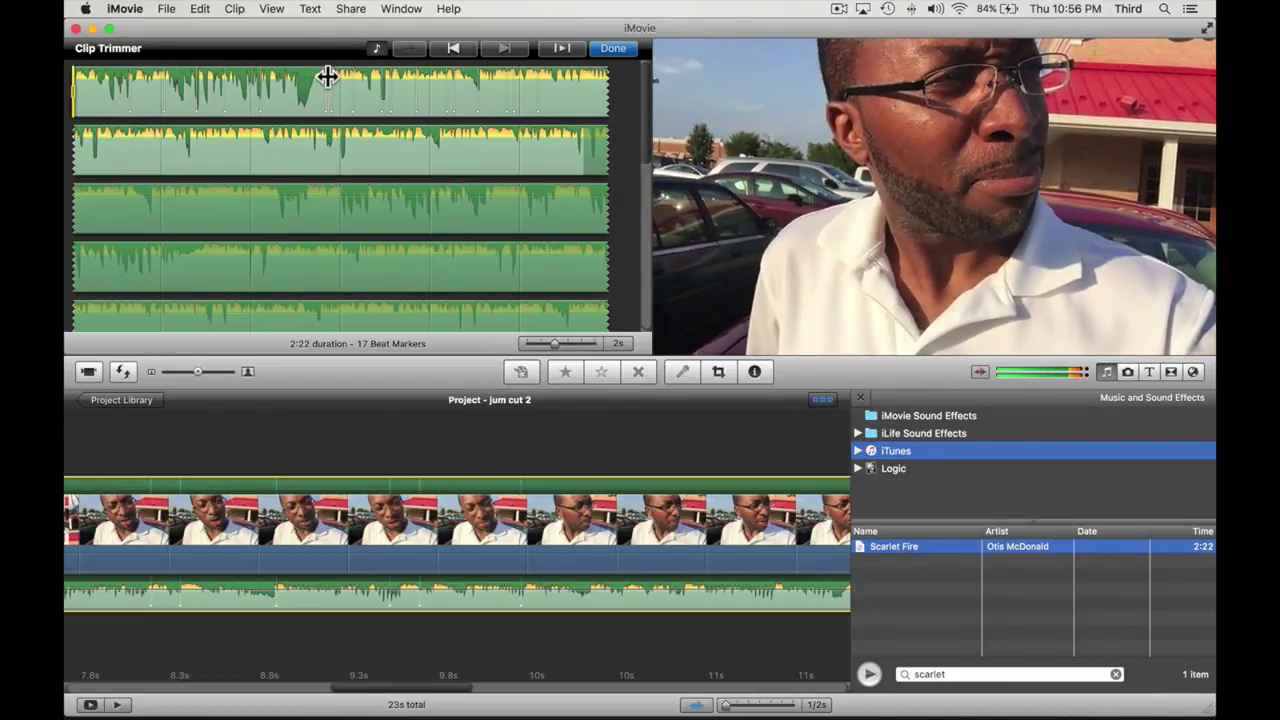
pyautogui.click(613, 50)
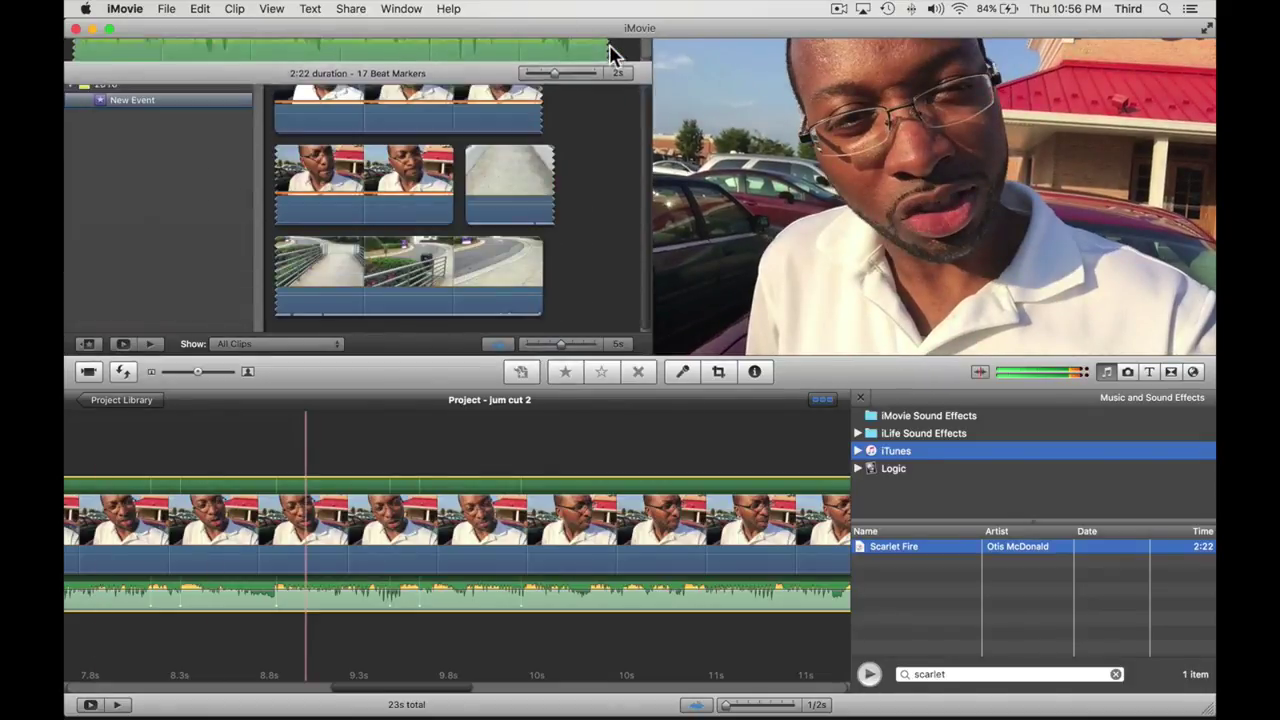
# Split the talking-head clip near 1.2s and delete the next 1.3s, leaving a 21s project.
pyautogui.hscroll(-15, 310, 470)
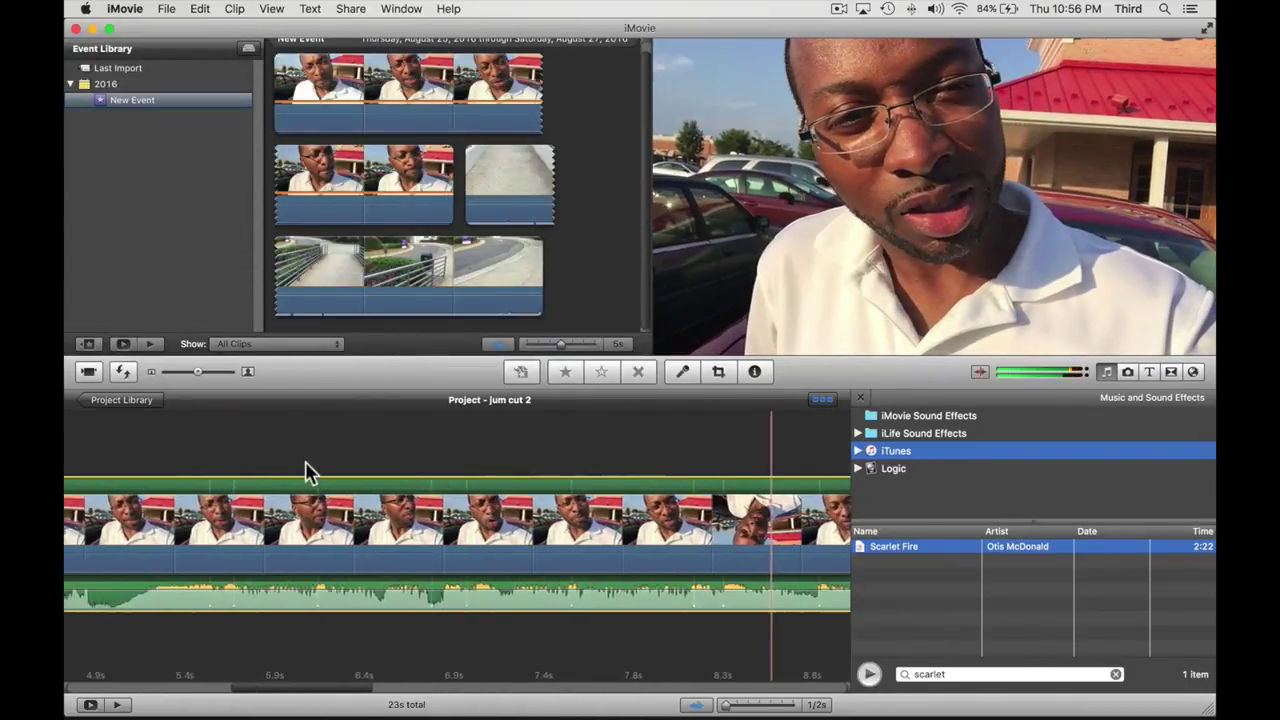
pyautogui.click(300, 482)
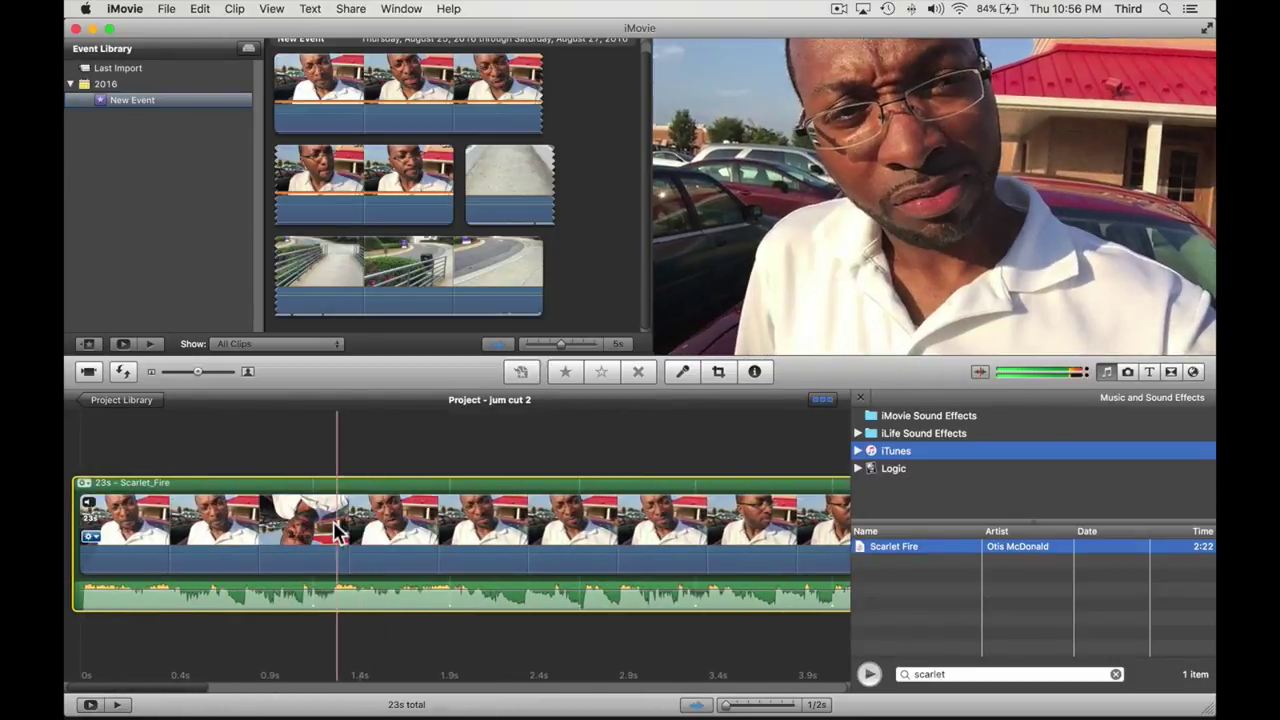
pyautogui.click(316, 538)
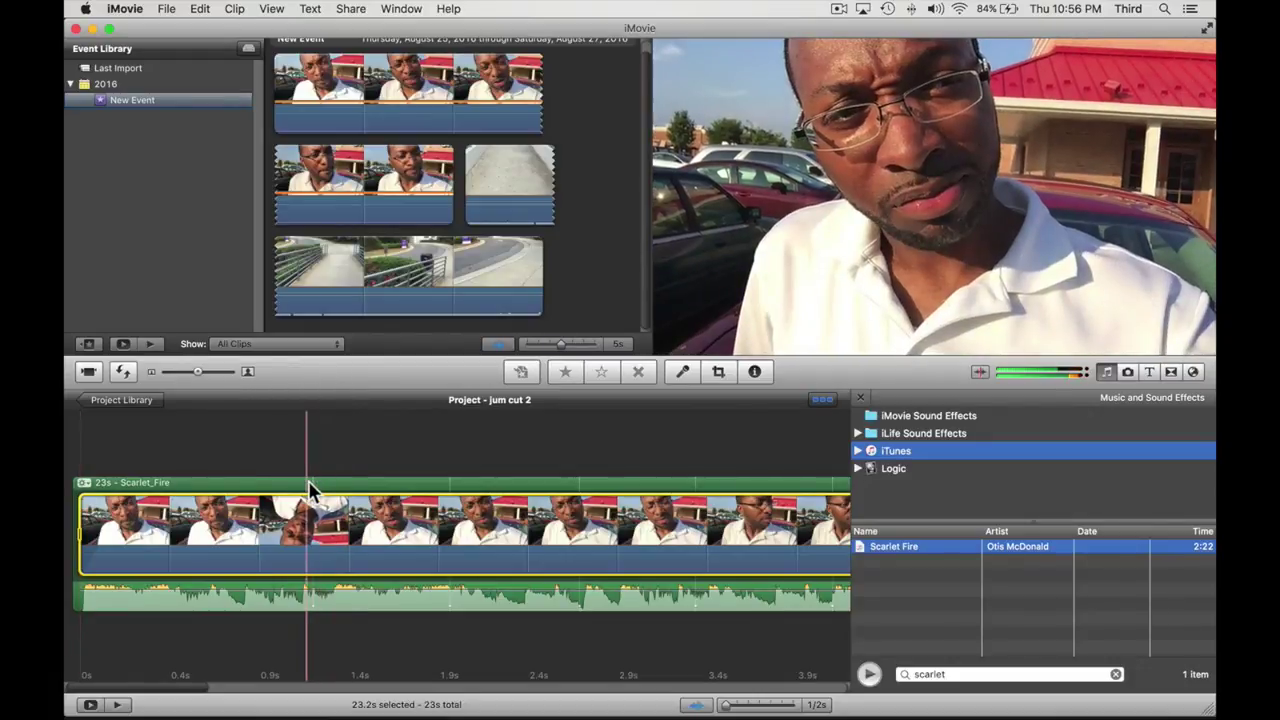
pyautogui.click(309, 485)
pyautogui.rightClick(310, 484)
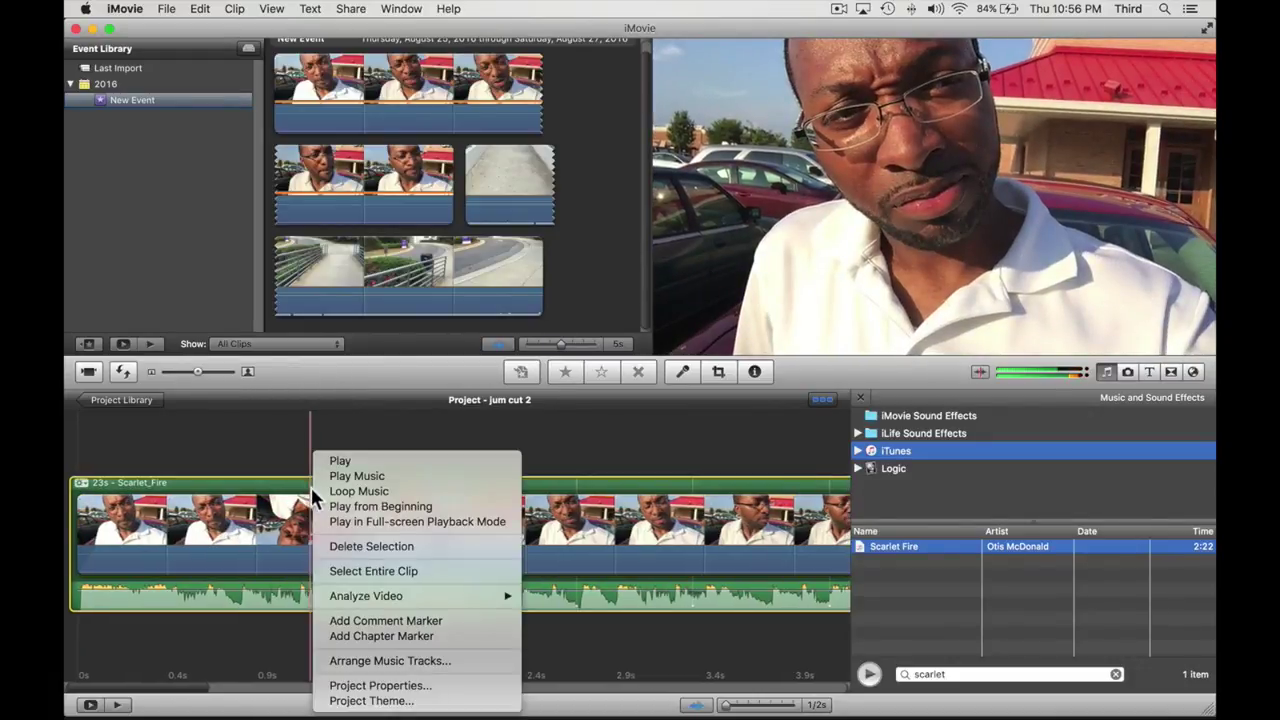
pyautogui.click(309, 503)
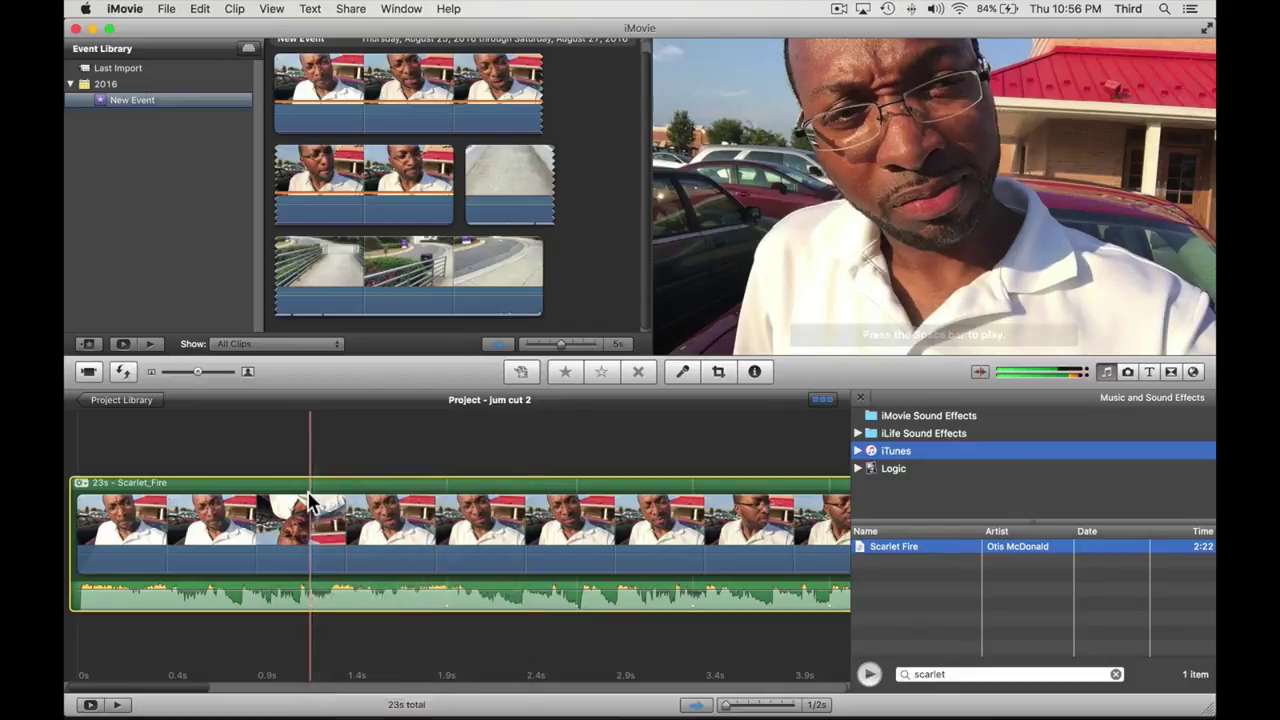
pyautogui.rightClick(310, 522)
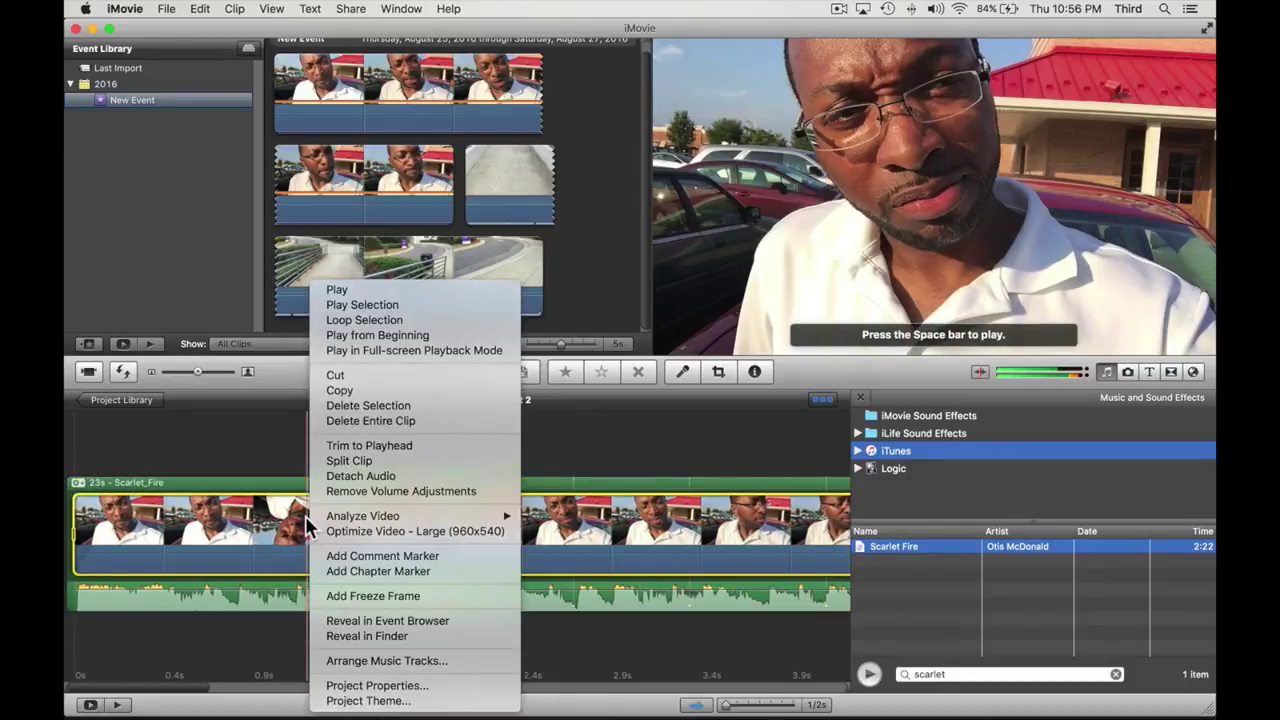
pyautogui.click(348, 461)
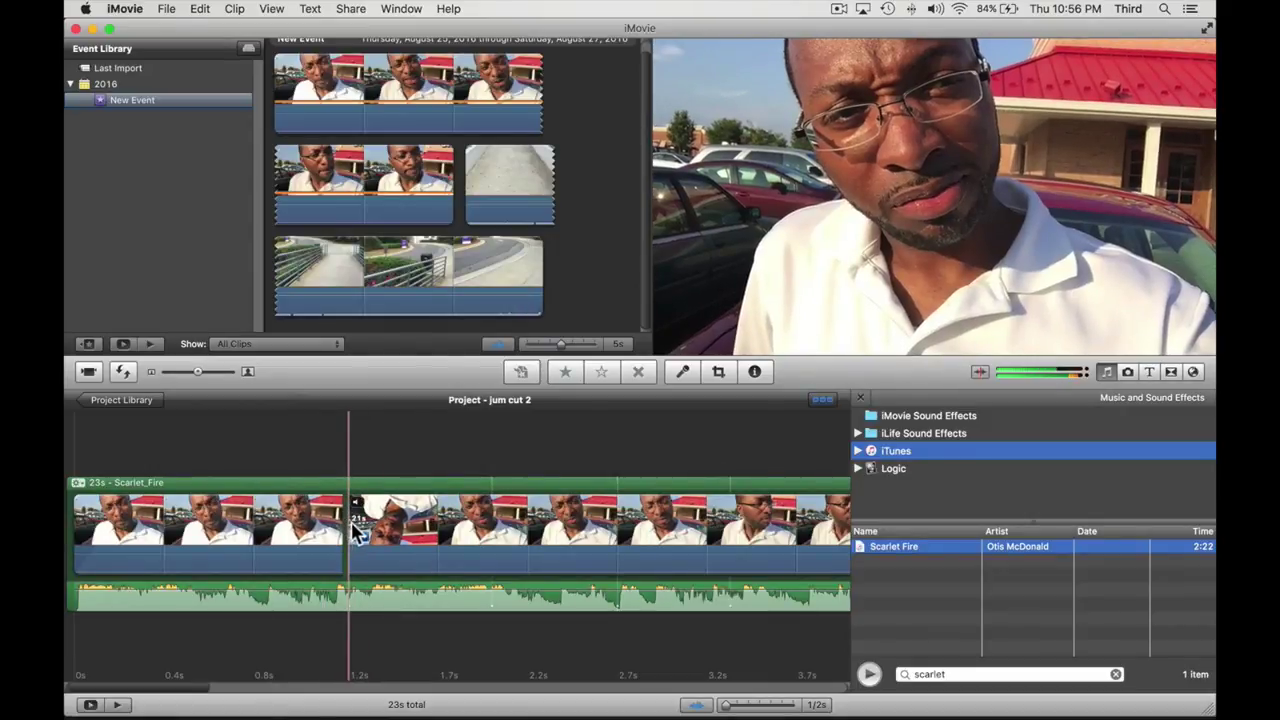
pyautogui.moveTo(352, 525); pyautogui.dragTo(605, 533)
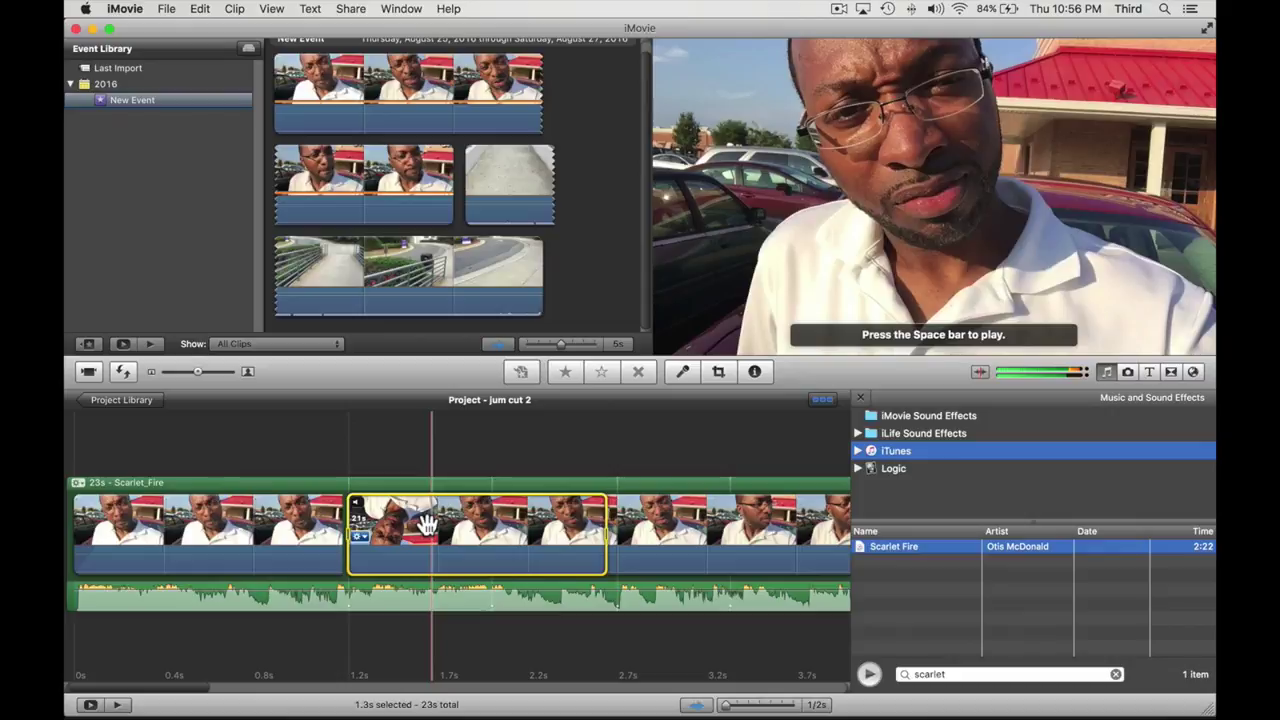
pyautogui.press('BackSpace')
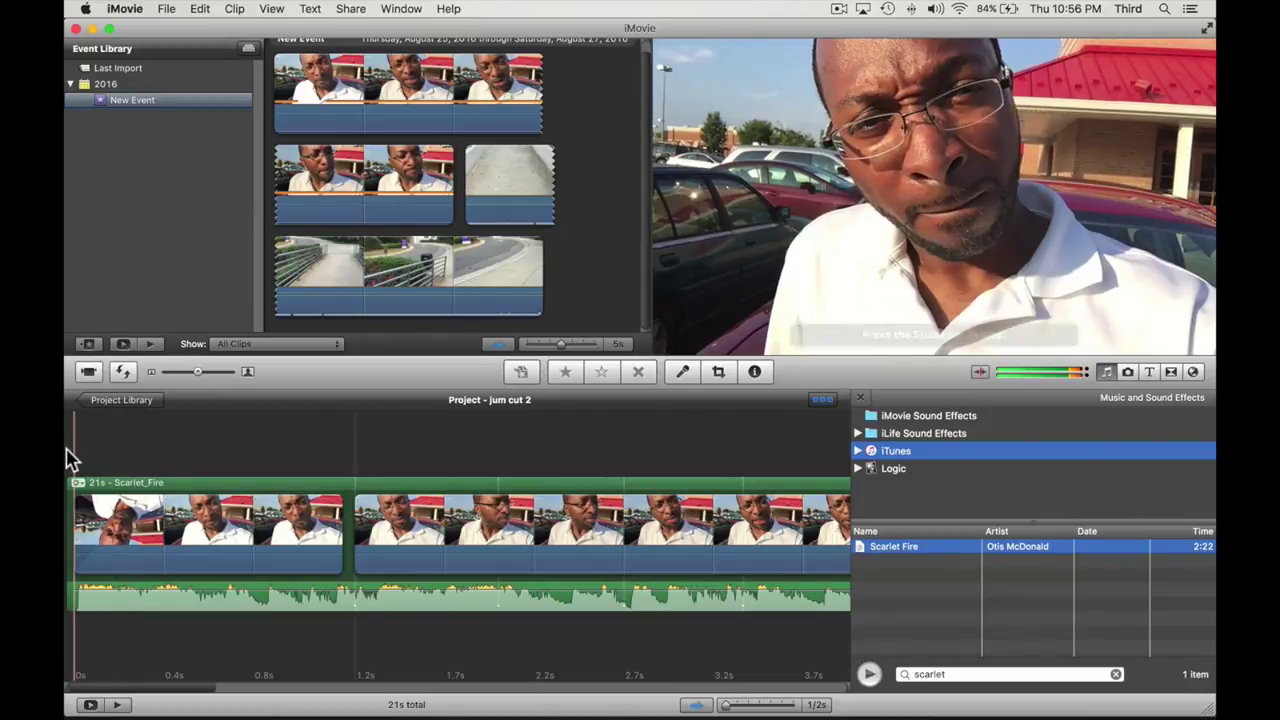
# Review the cut, then split the second clip near 2s and delete the following 0.7s piece.
pyautogui.press('space')
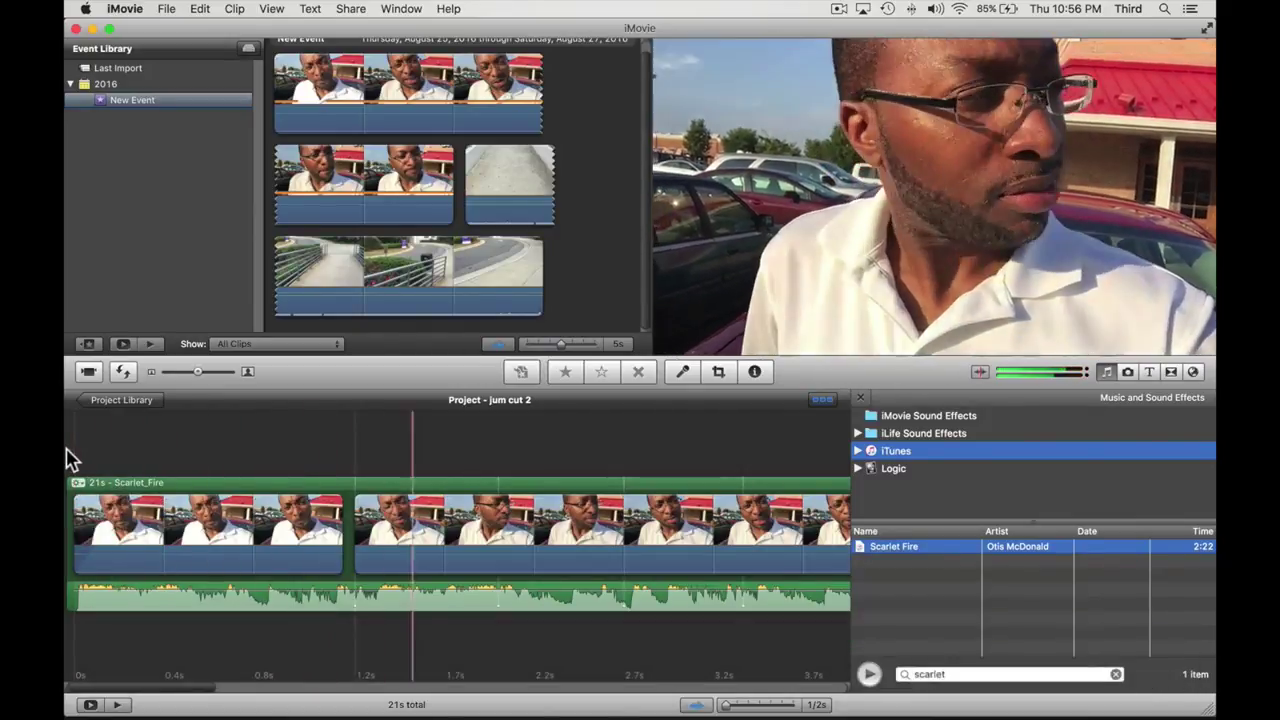
pyautogui.press('space')
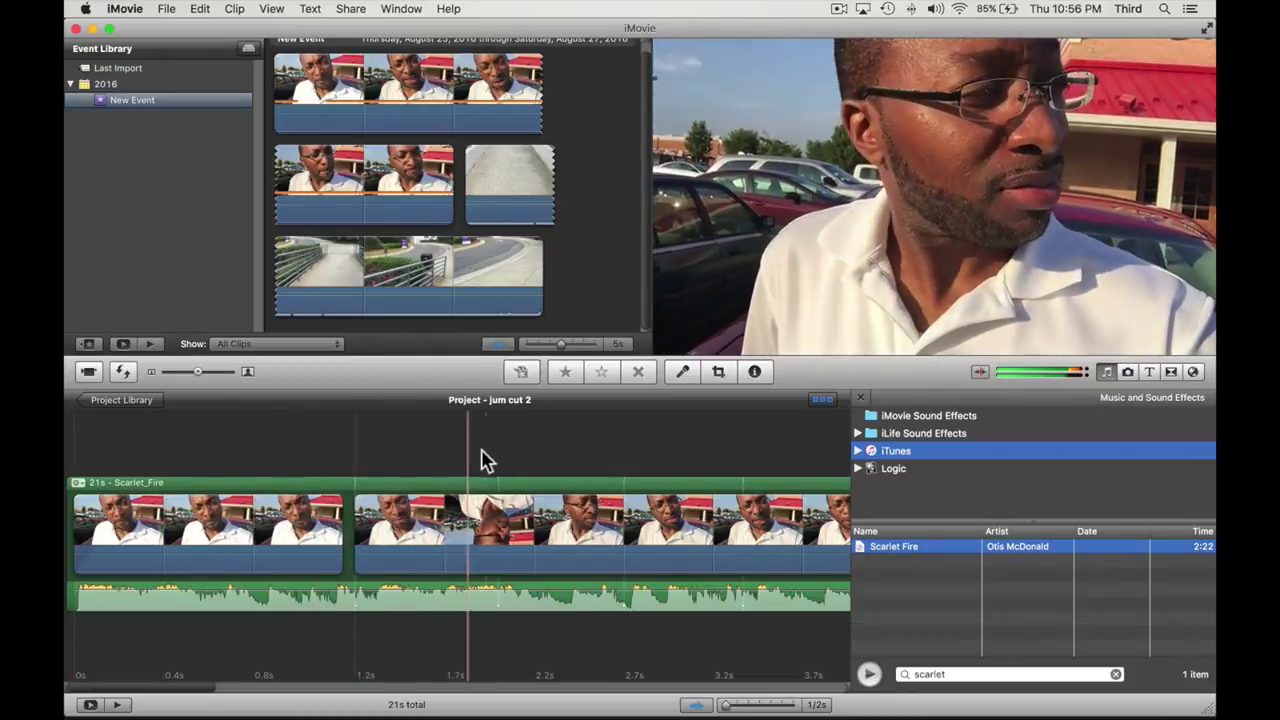
pyautogui.click(503, 533)
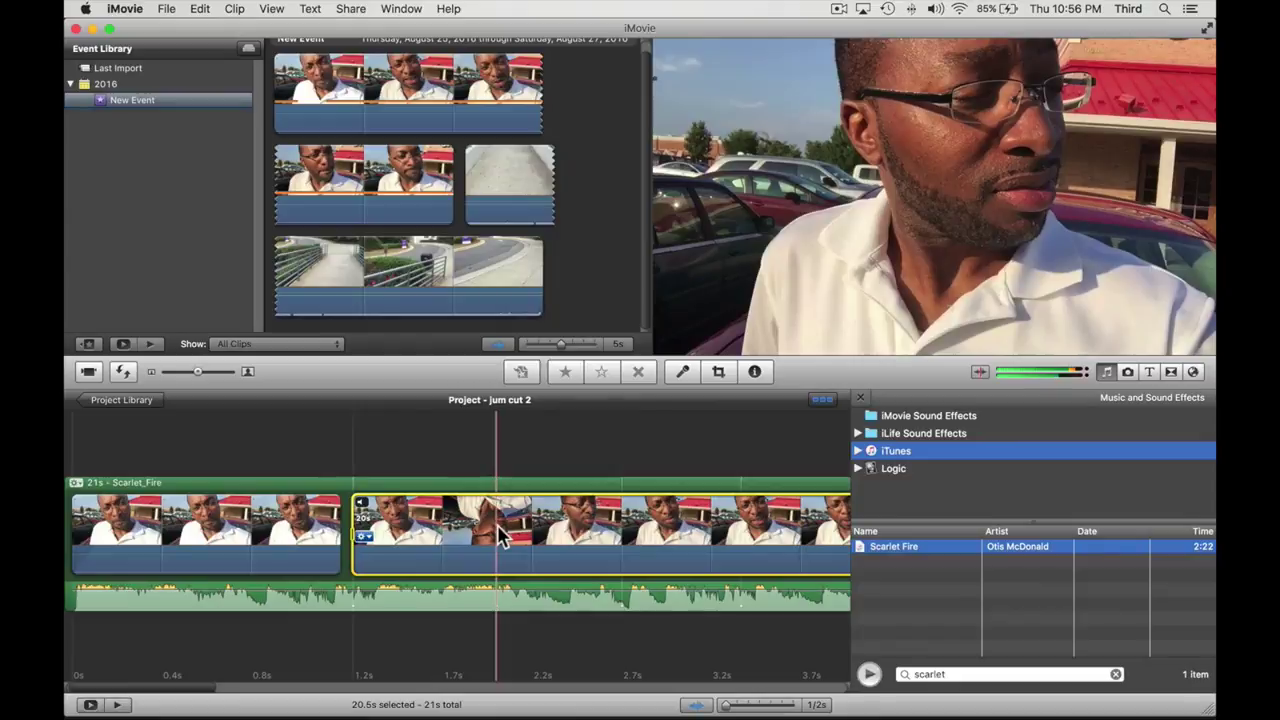
pyautogui.rightClick(503, 537)
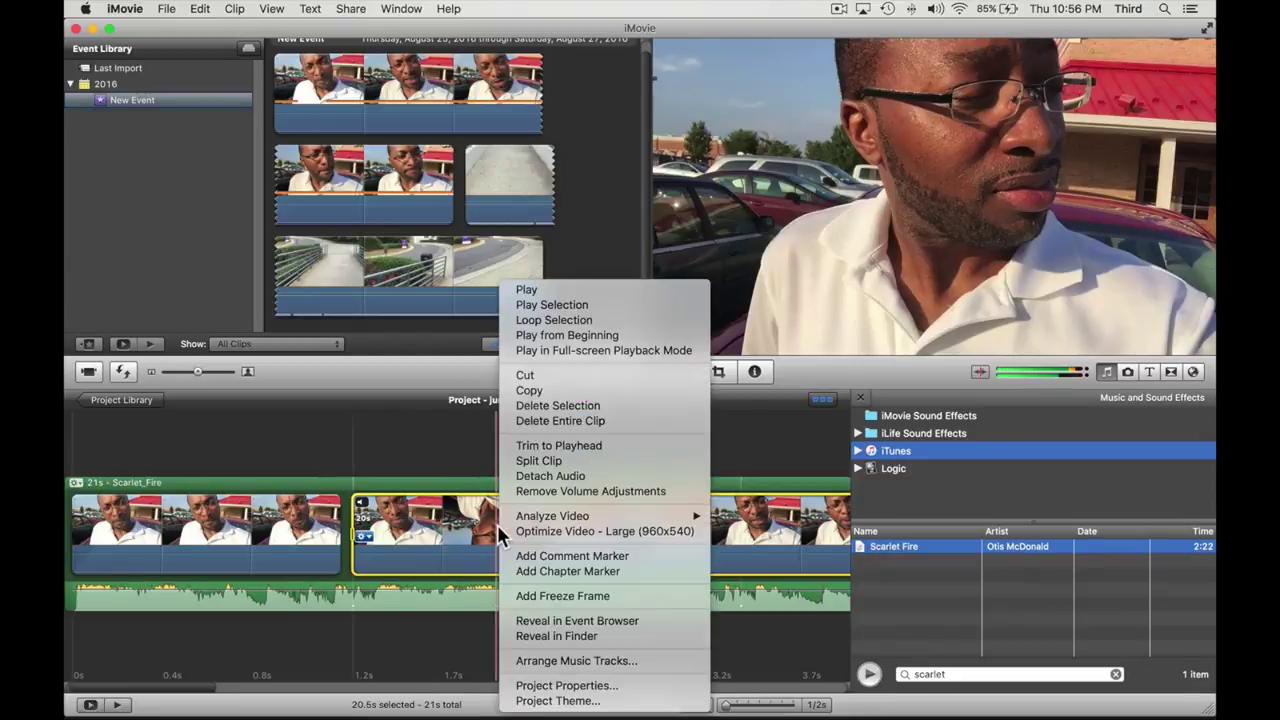
pyautogui.click(520, 462)
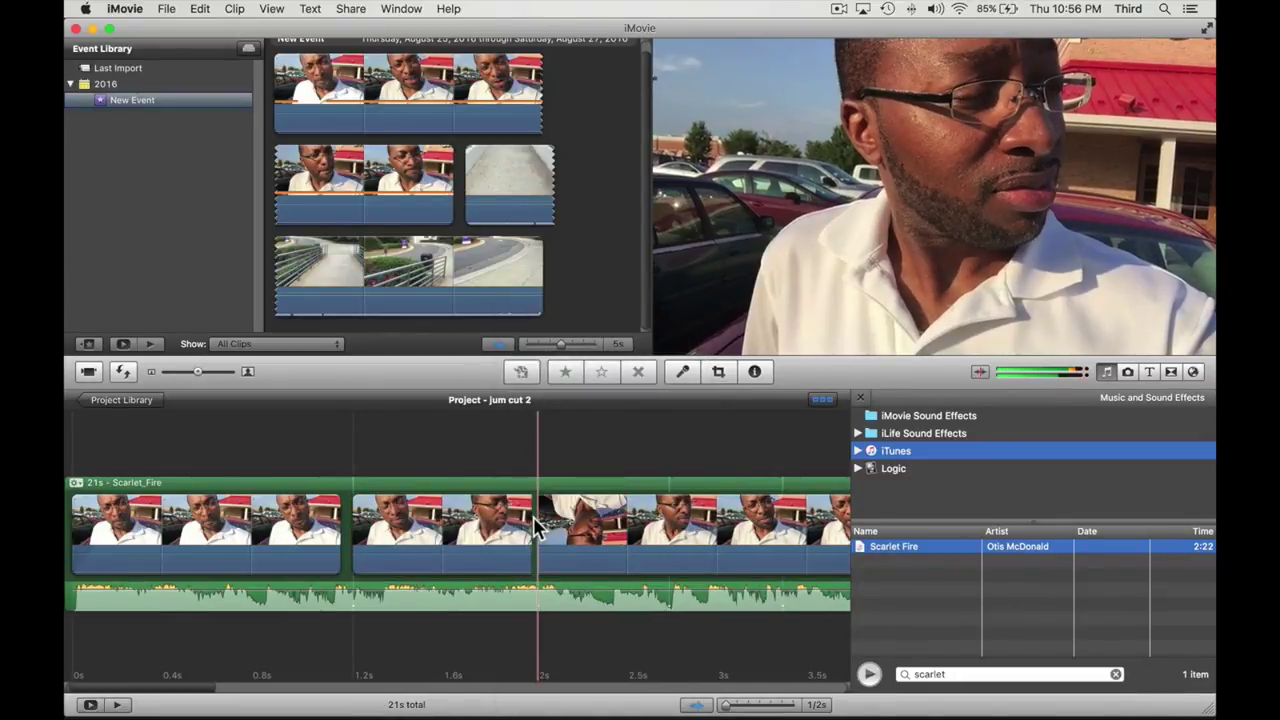
pyautogui.moveTo(543, 531)
pyautogui.moveTo(543, 531); pyautogui.dragTo(675, 535)
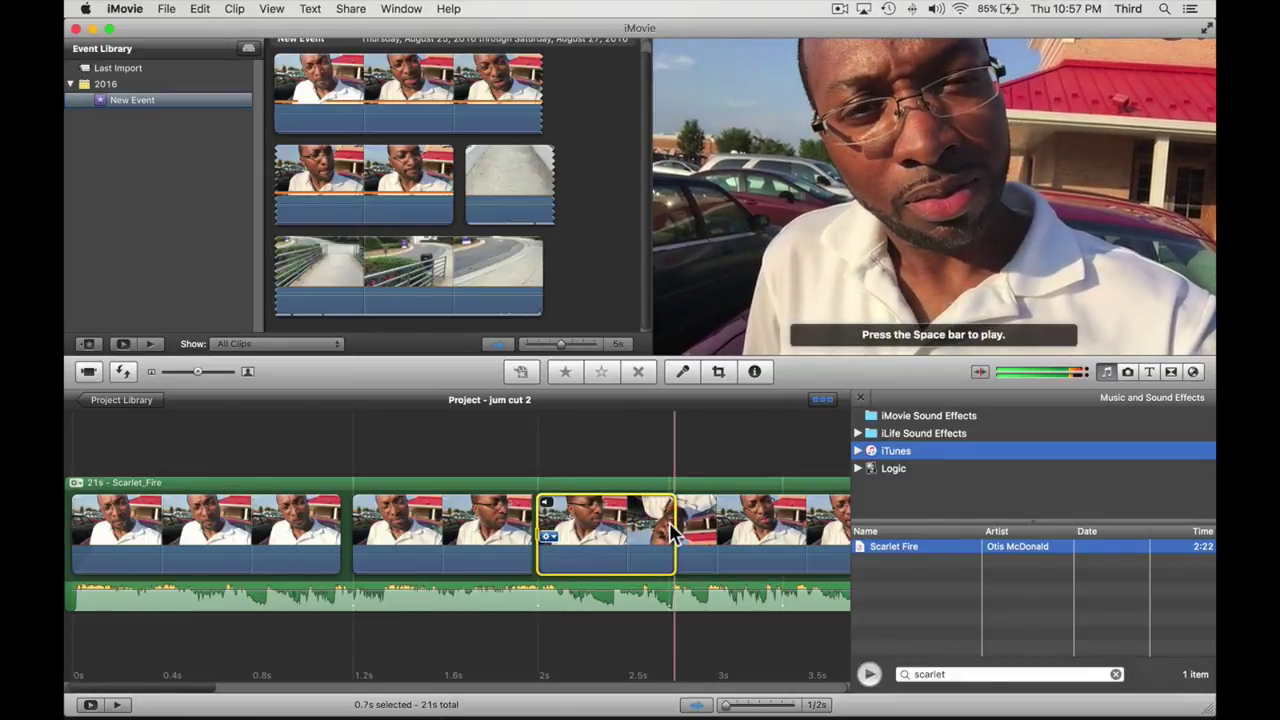
pyautogui.press('BackSpace')
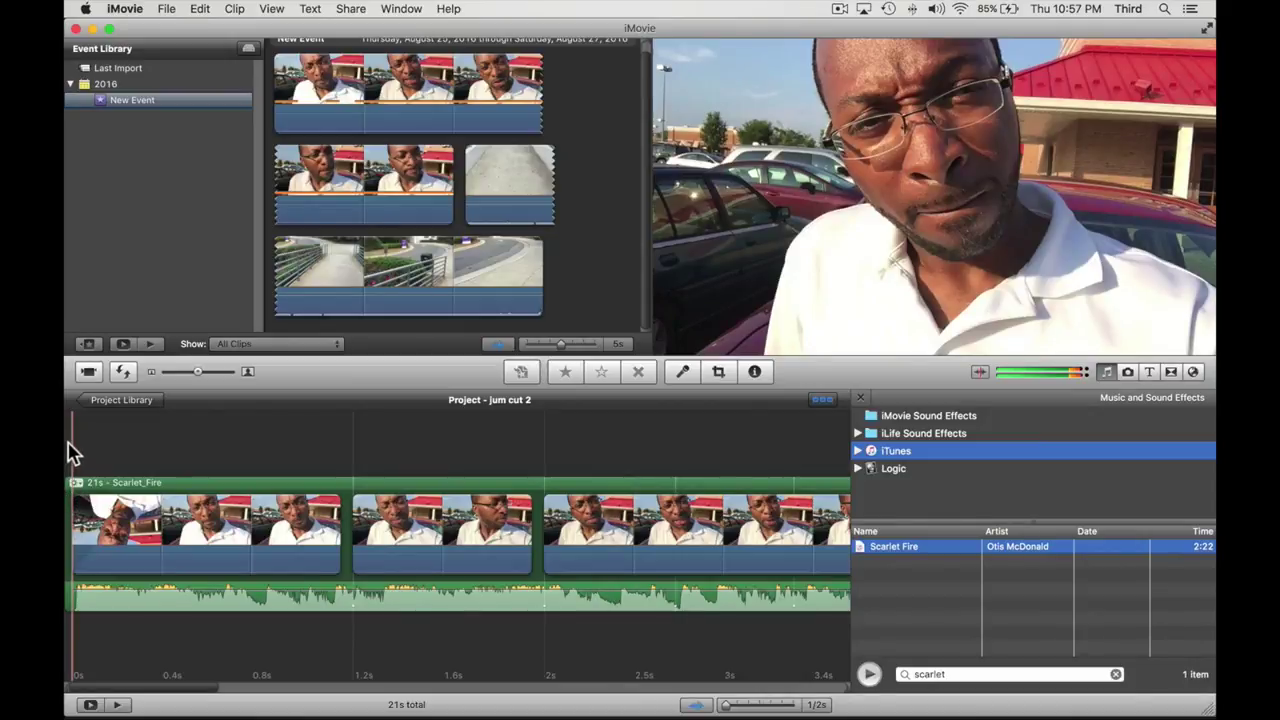
pyautogui.press('space')
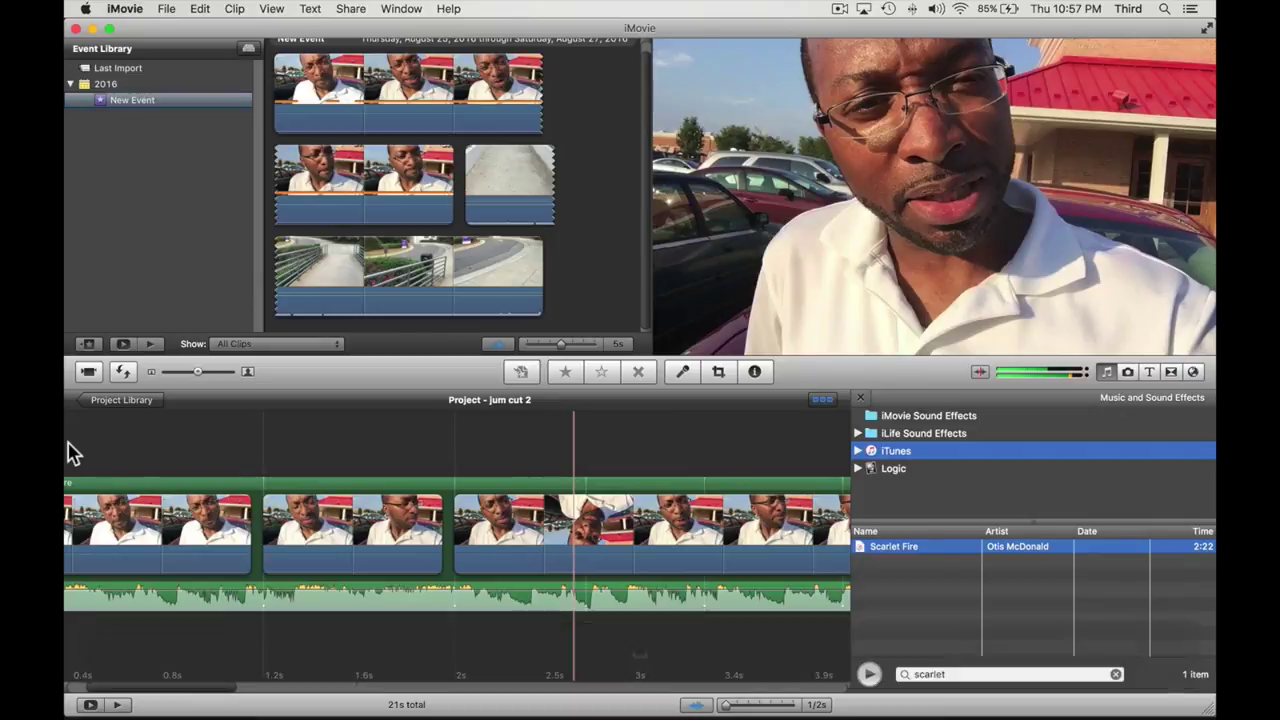
# Split the third clip near 2.7s, delete the next 0.8s, and replay the 20s project.
pyautogui.rightClick(588, 528)
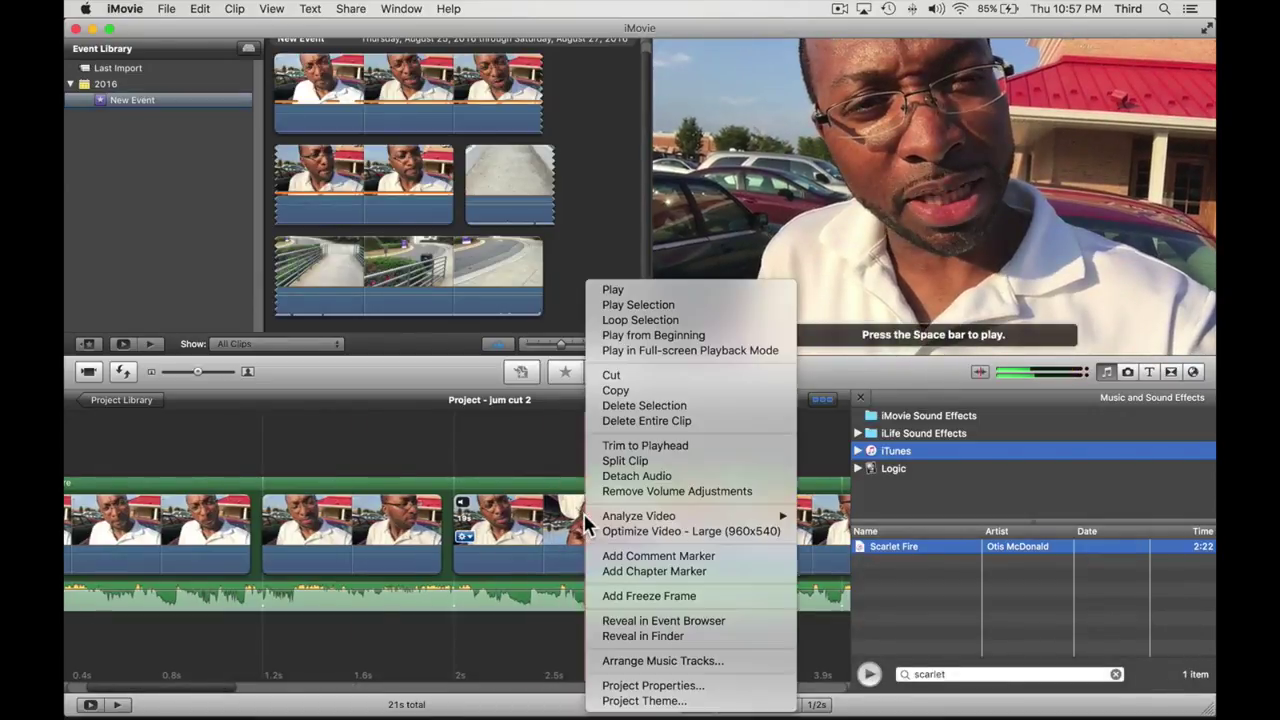
pyautogui.click(628, 461)
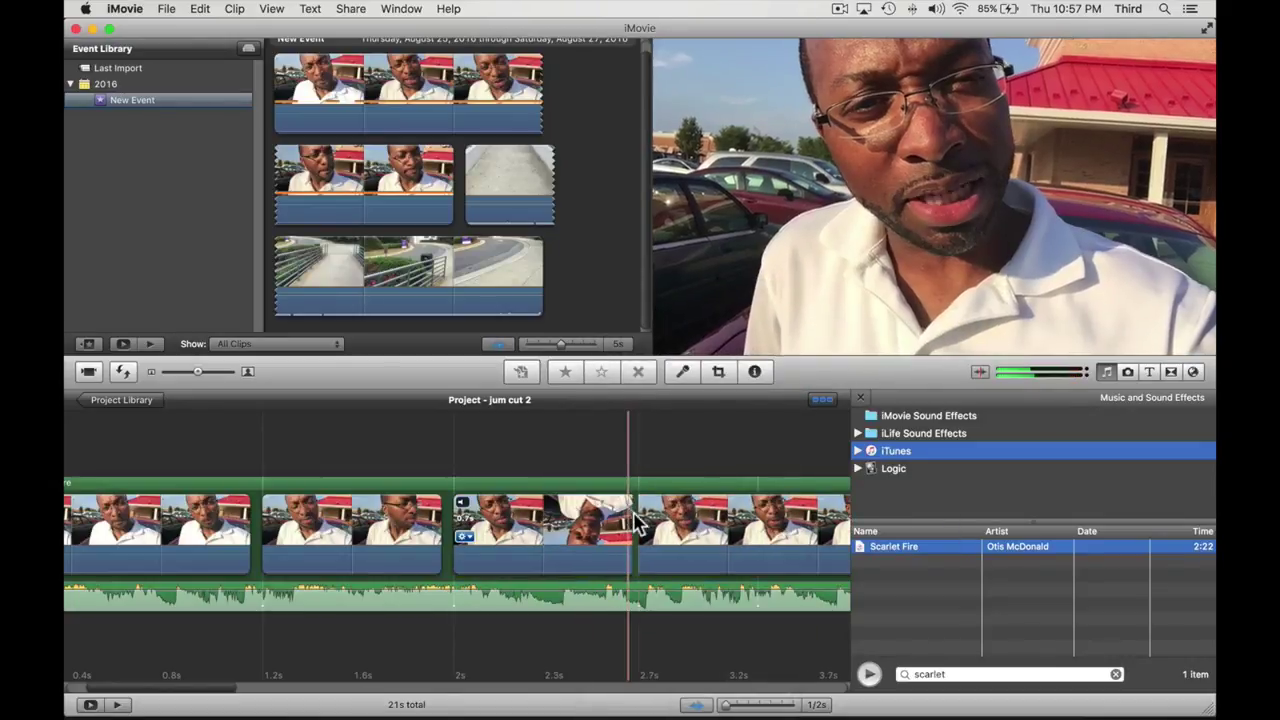
pyautogui.moveTo(643, 524); pyautogui.dragTo(795, 533)
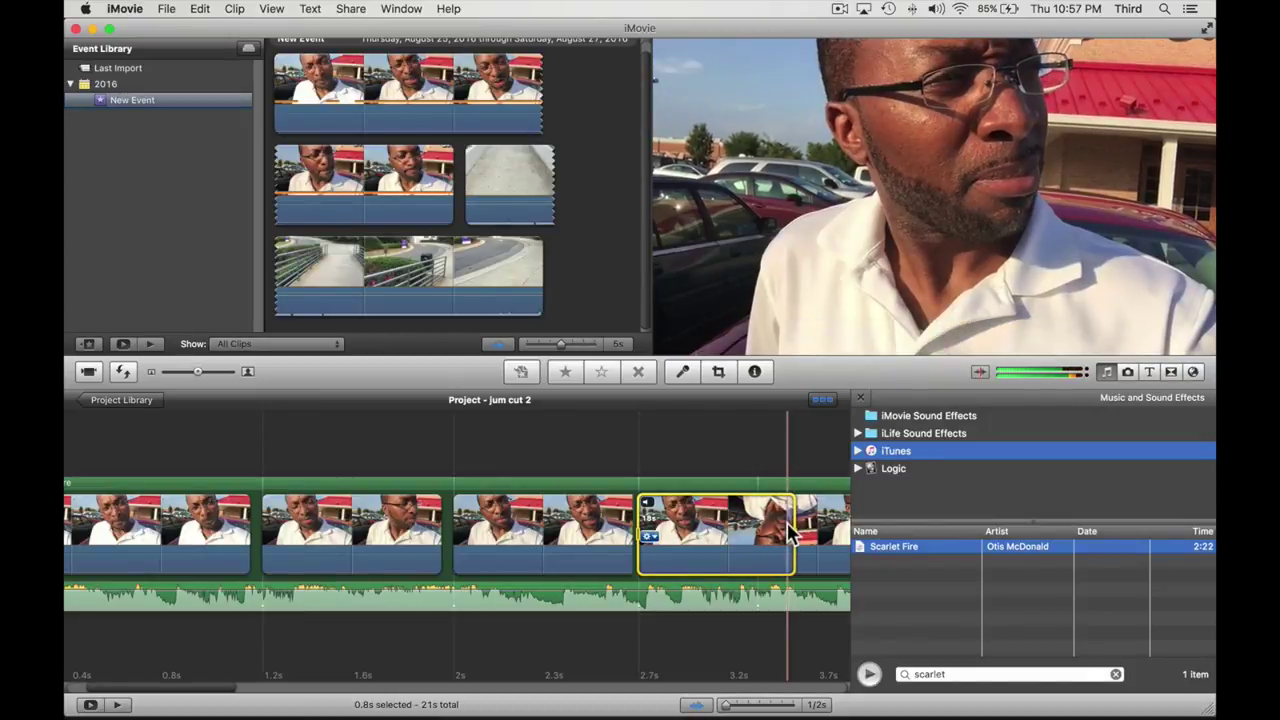
pyautogui.press('BackSpace')
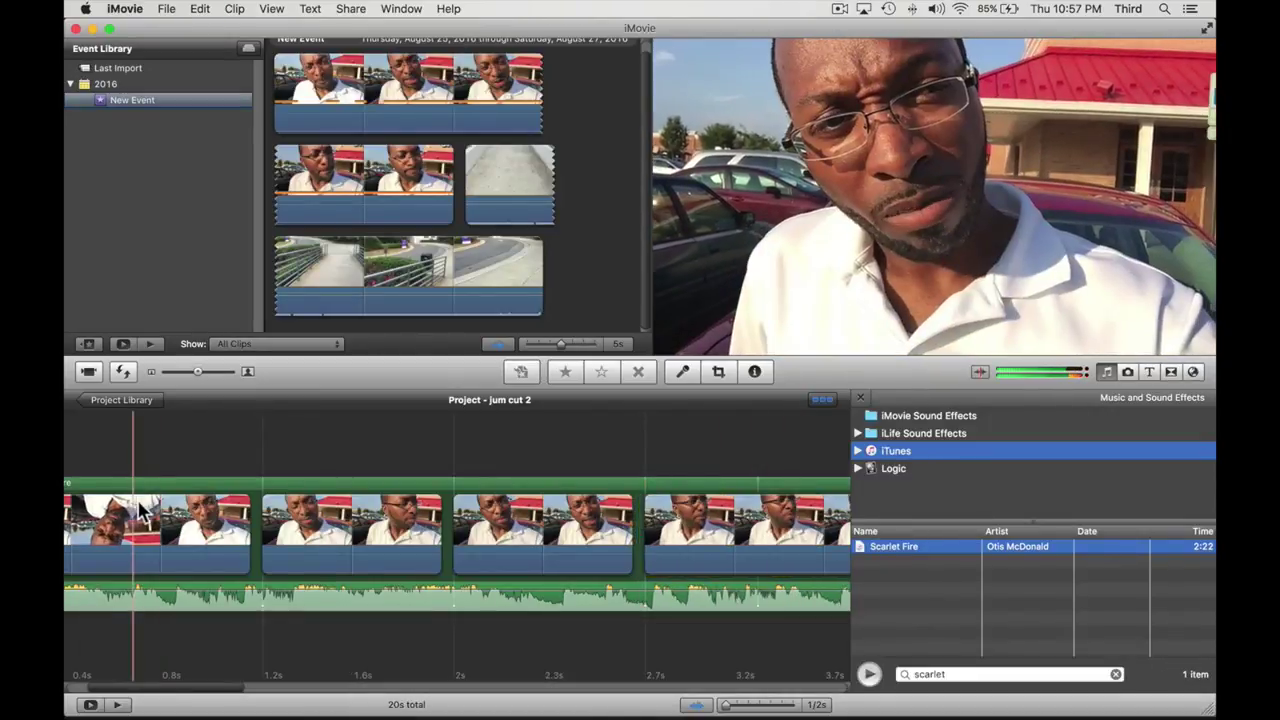
pyautogui.hscroll(-3, 160, 510)
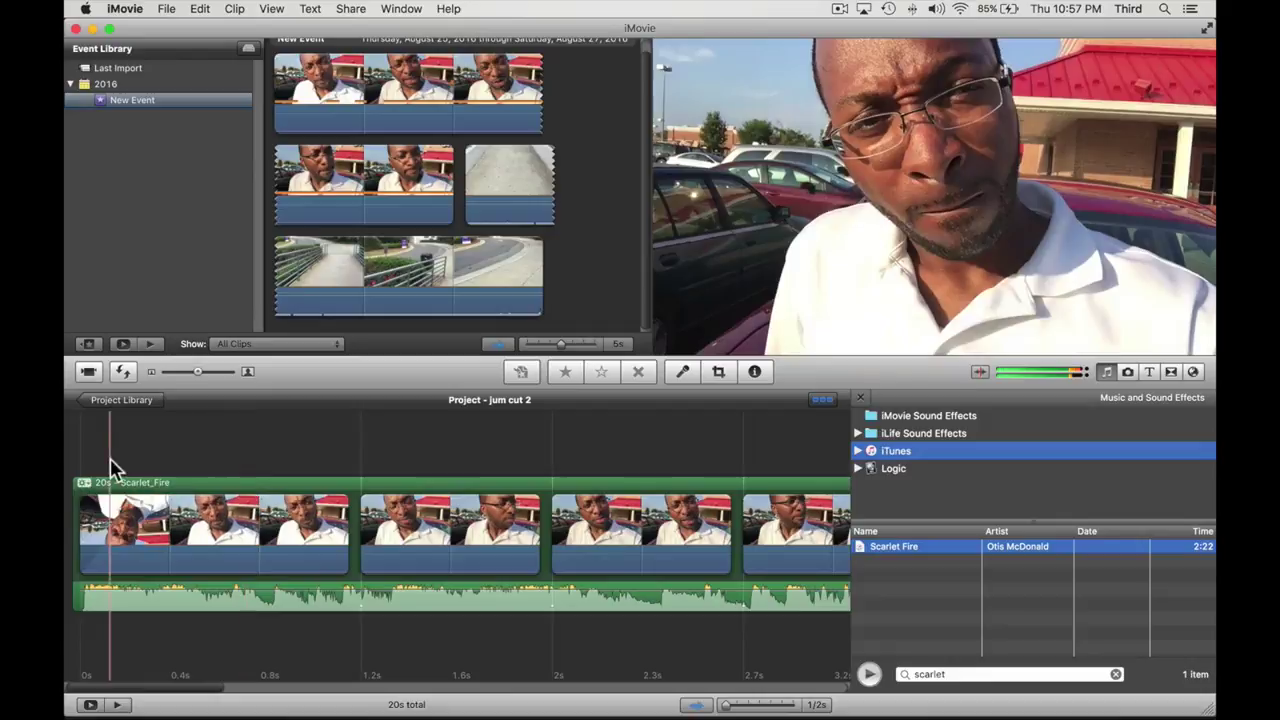
pyautogui.press('space')
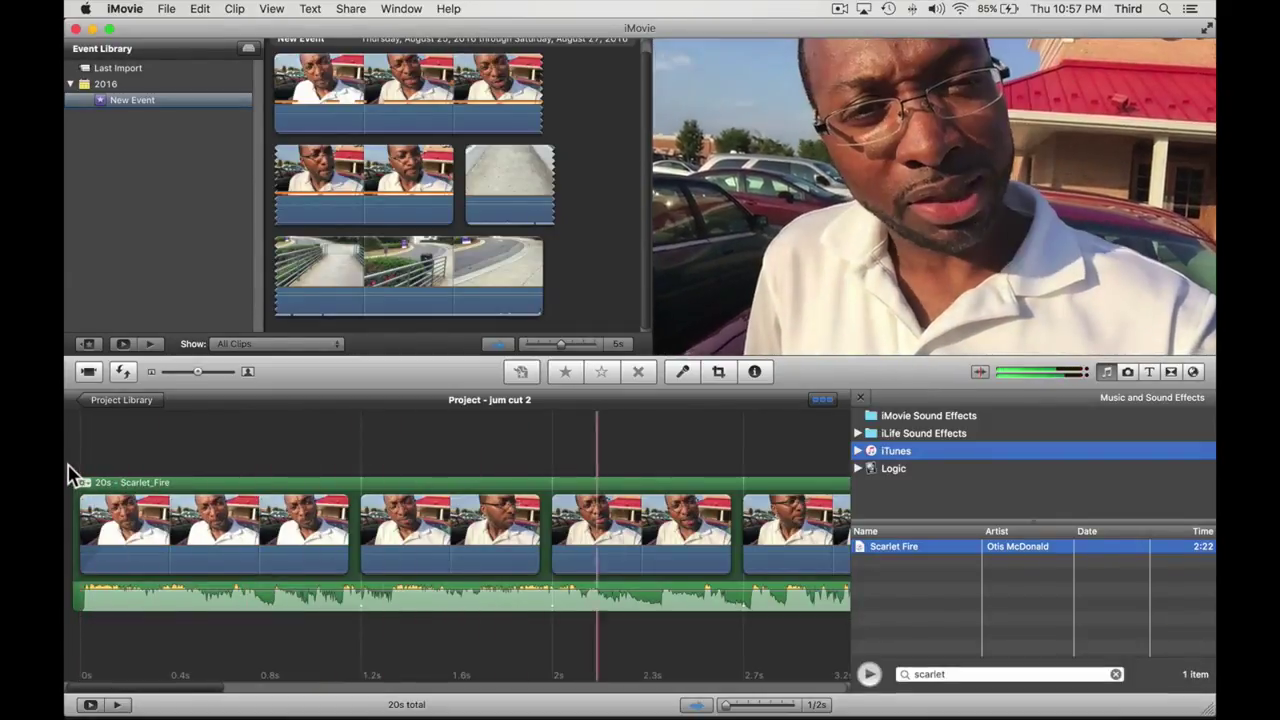
pyautogui.press('space')
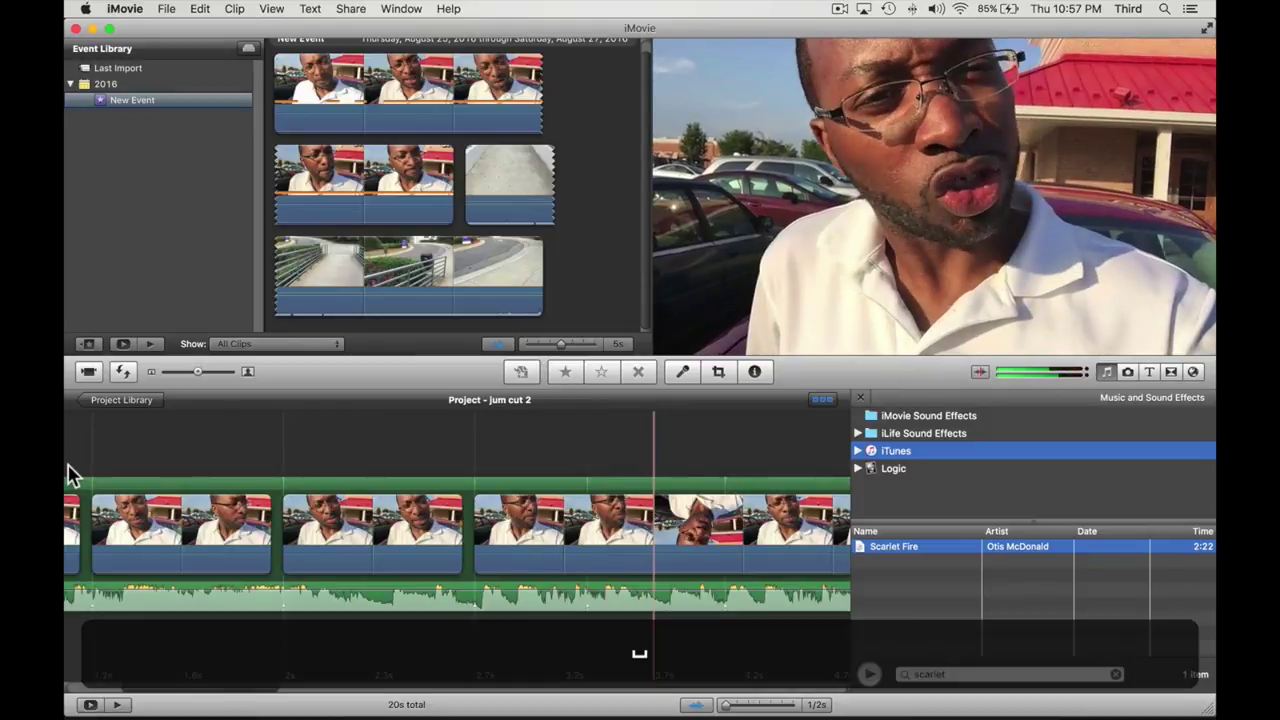